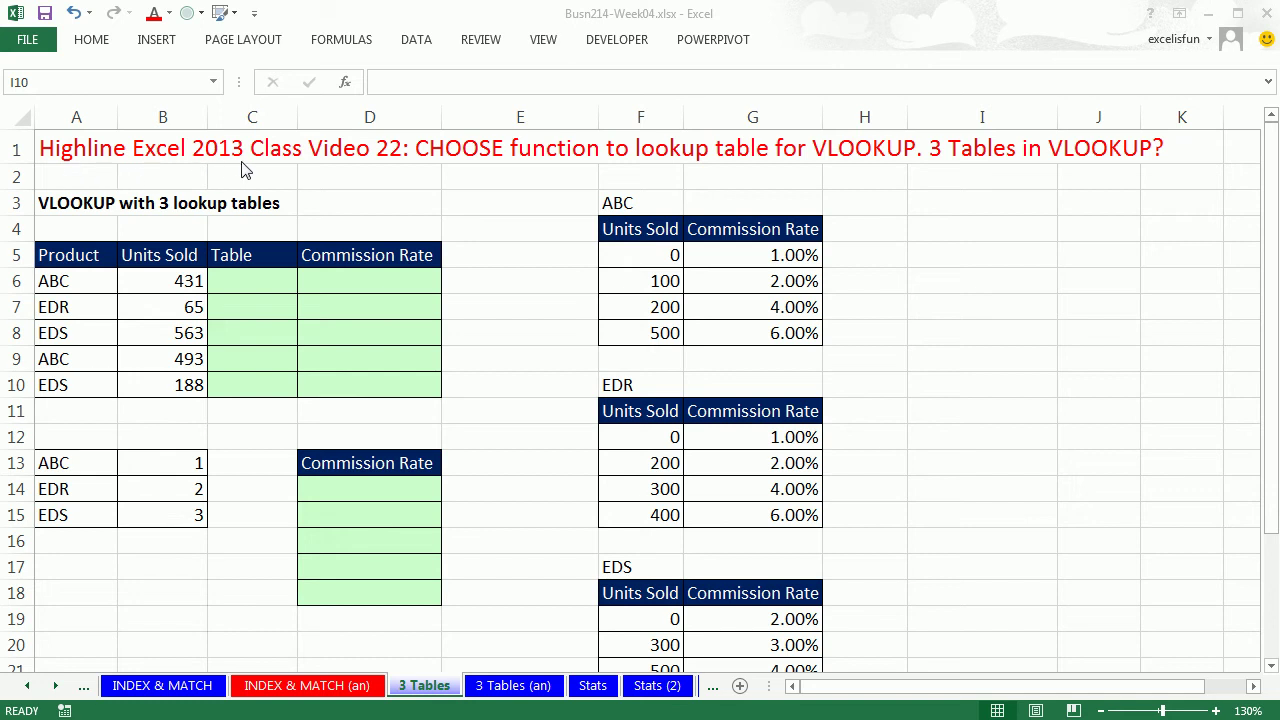
{"action": "left_click", "coordinate": [646, 30]}
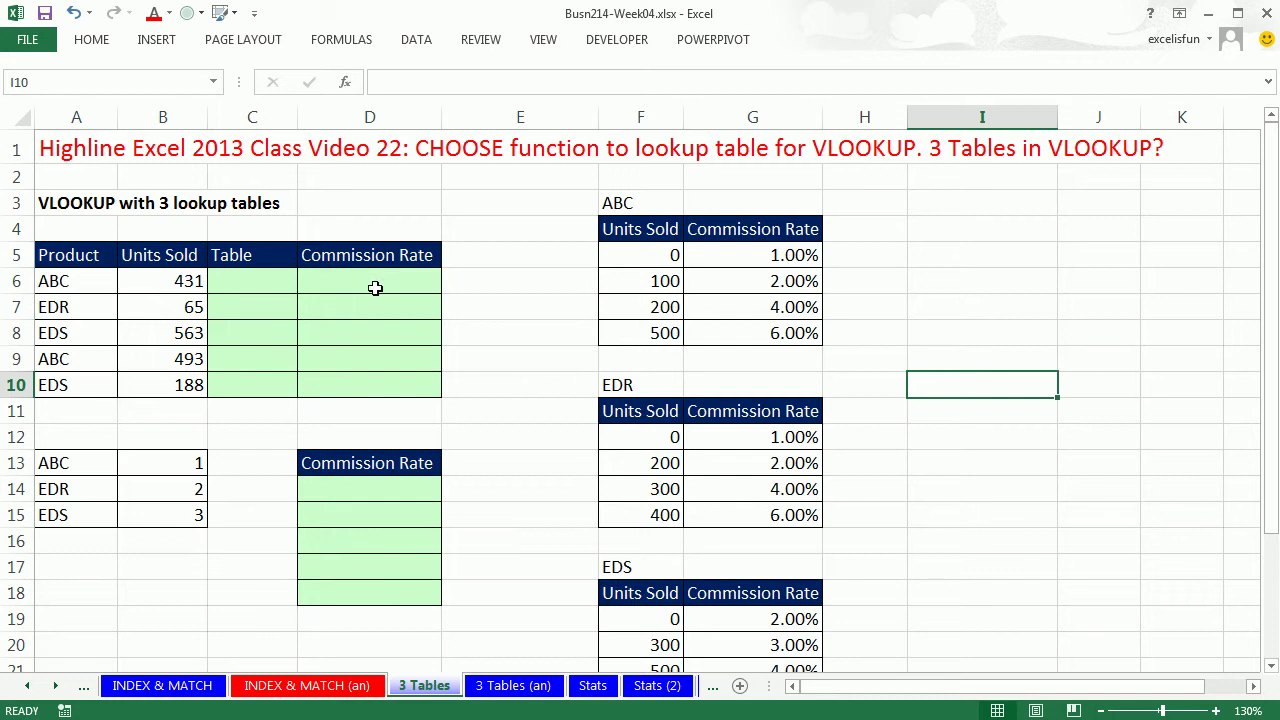
{"action": "left_click", "coordinate": [376, 288]}
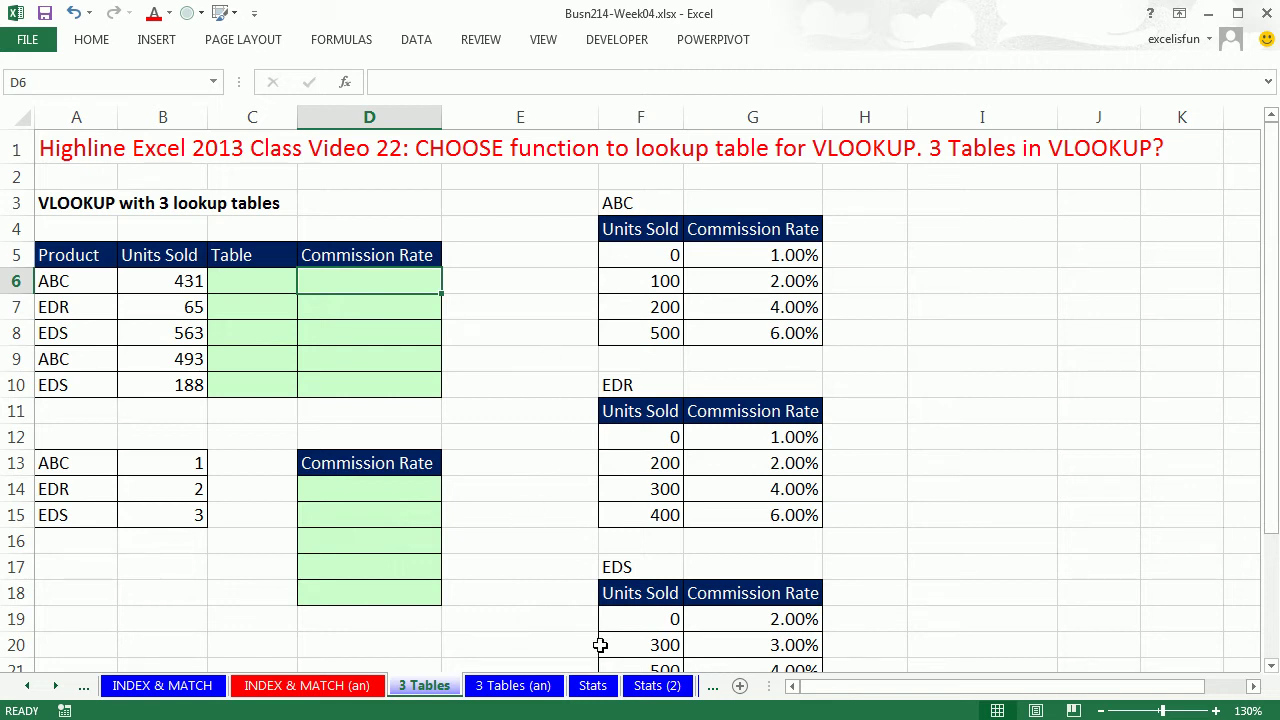
{"action": "left_click", "coordinate": [162, 285]}
{"action": "left_click", "coordinate": [162, 309]}
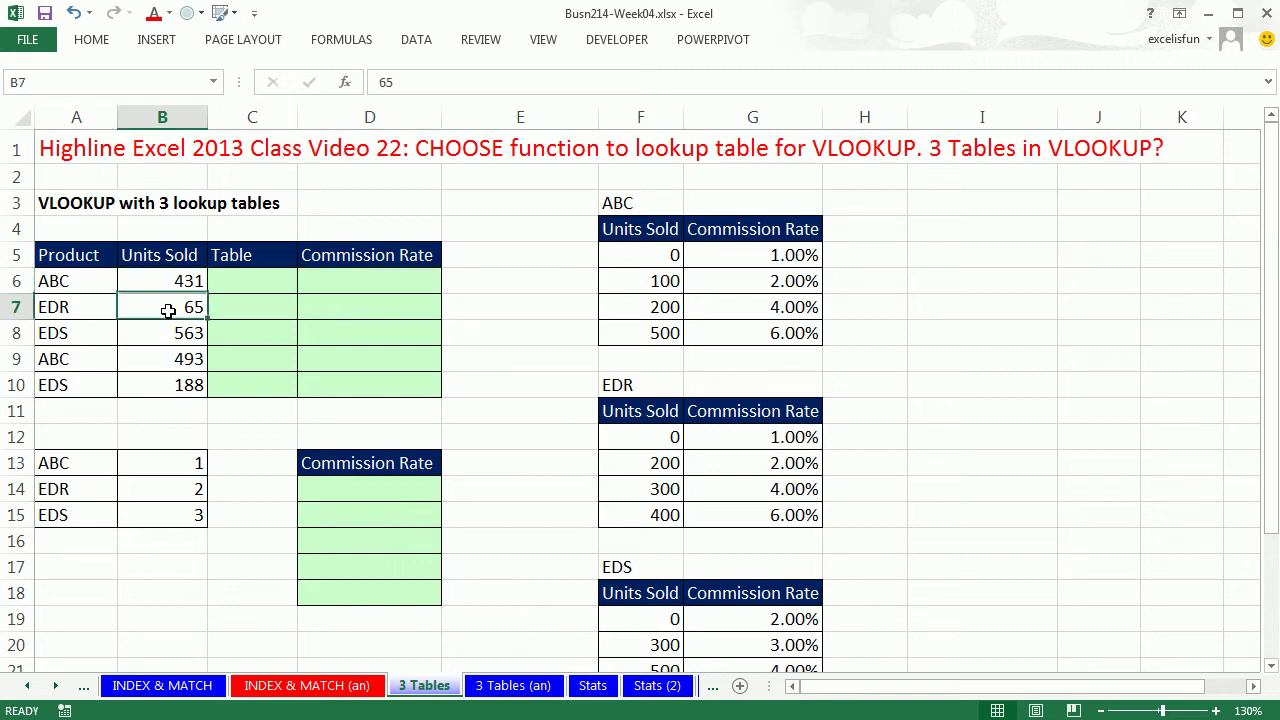
{"action": "left_click", "coordinate": [164, 334]}
{"action": "left_click", "coordinate": [63, 279]}
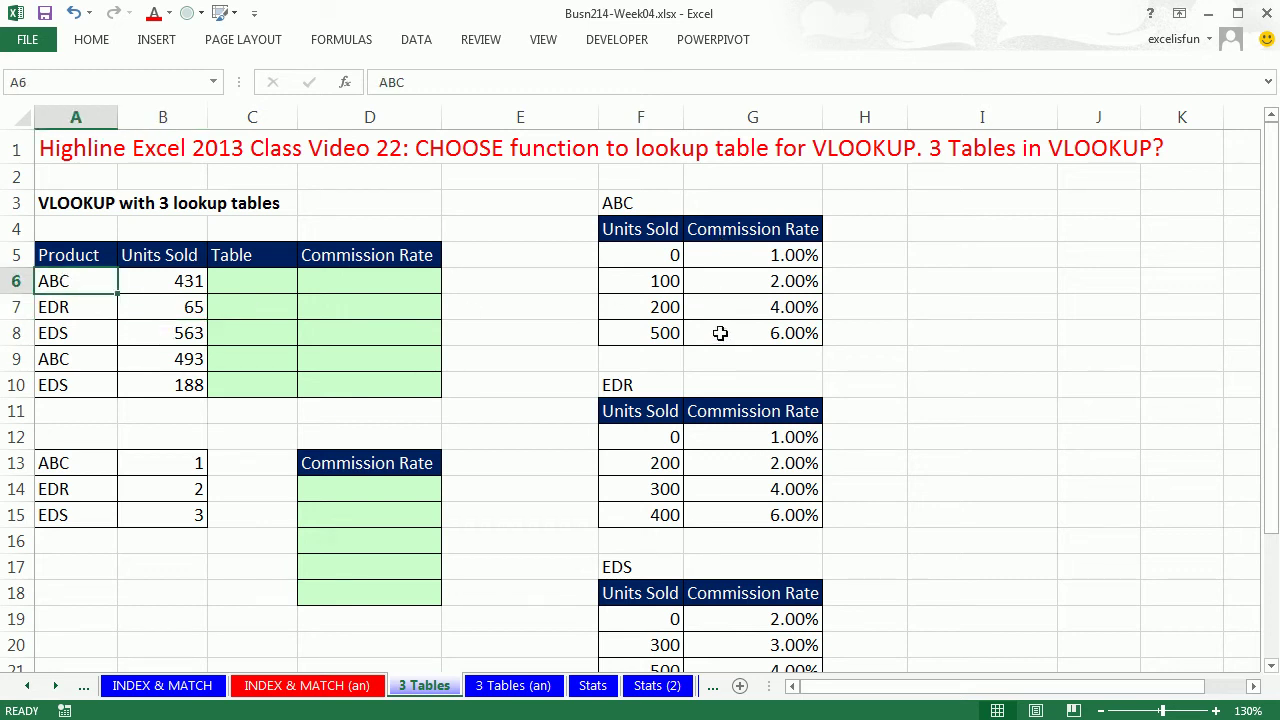
{"action": "left_click", "coordinate": [372, 286]}
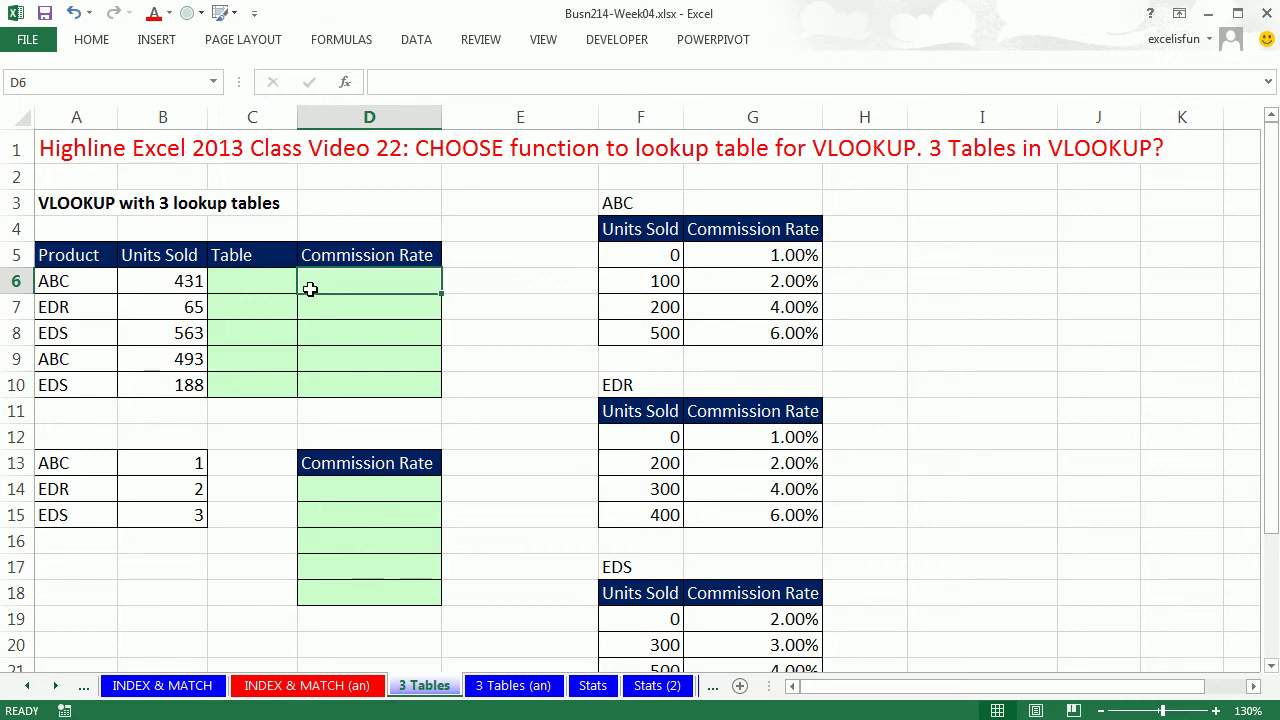
- Enter =VLOOKUP(A6,$A$13:$B$15,2,0) in C6 to look up the table number for the first product
{"action": "left_click", "coordinate": [251, 279]}
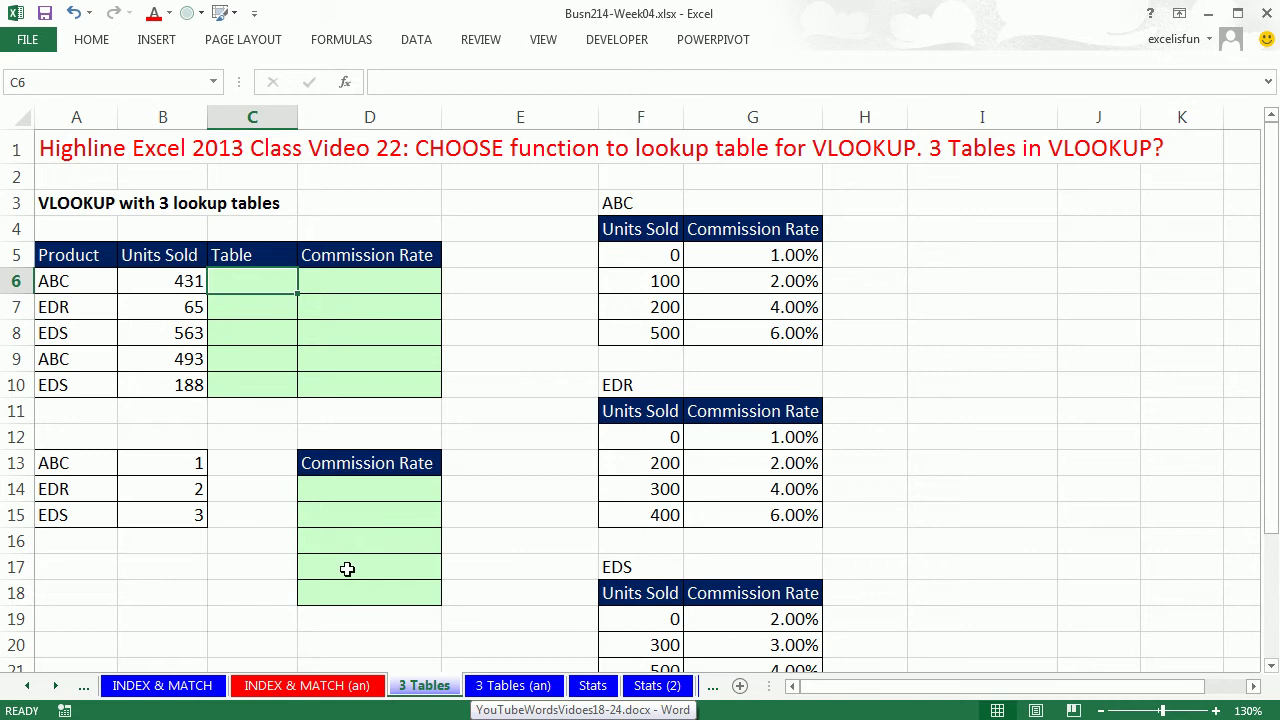
{"action": "type", "text": "=vl"}
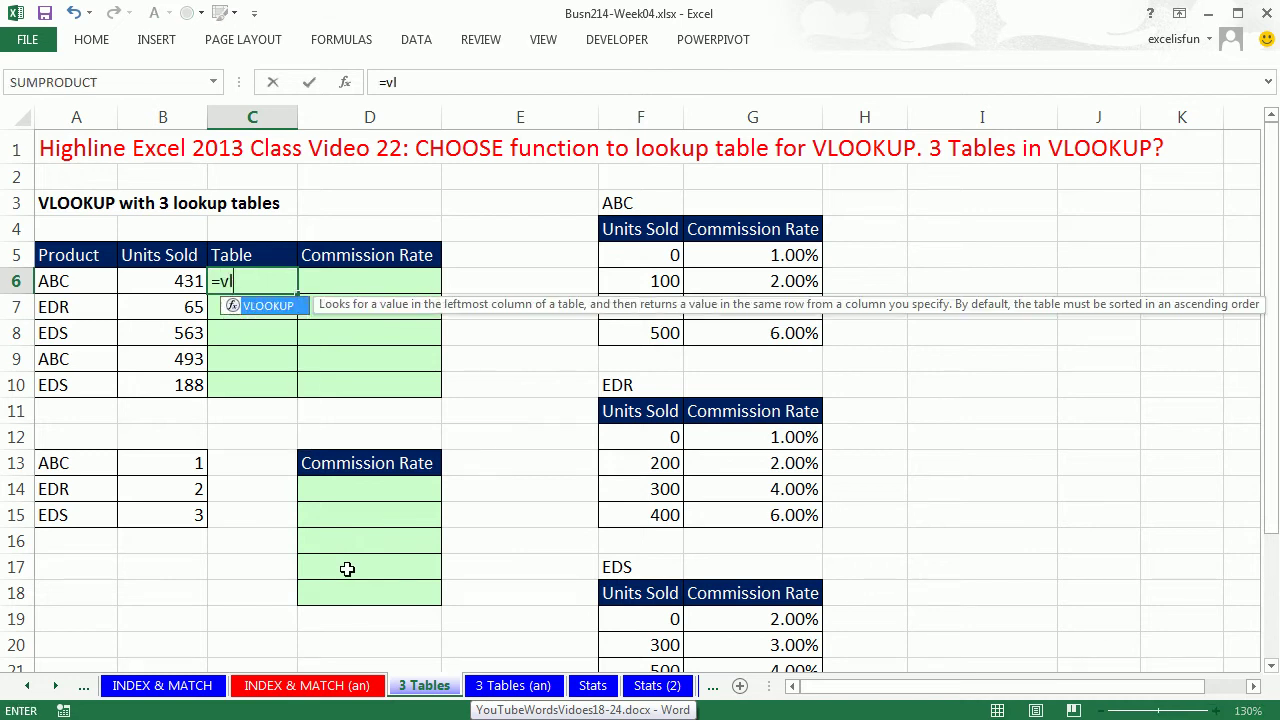
{"action": "key", "text": "Tab"}
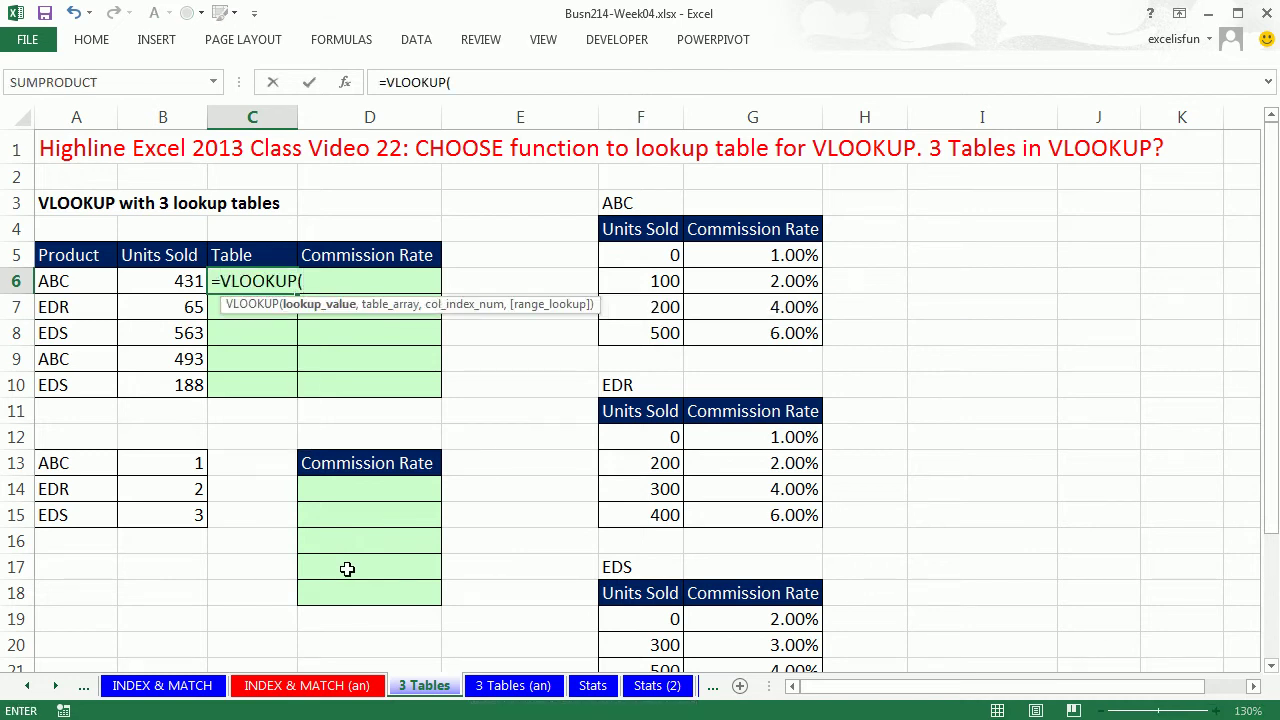
{"action": "left_click", "coordinate": [96, 287]}
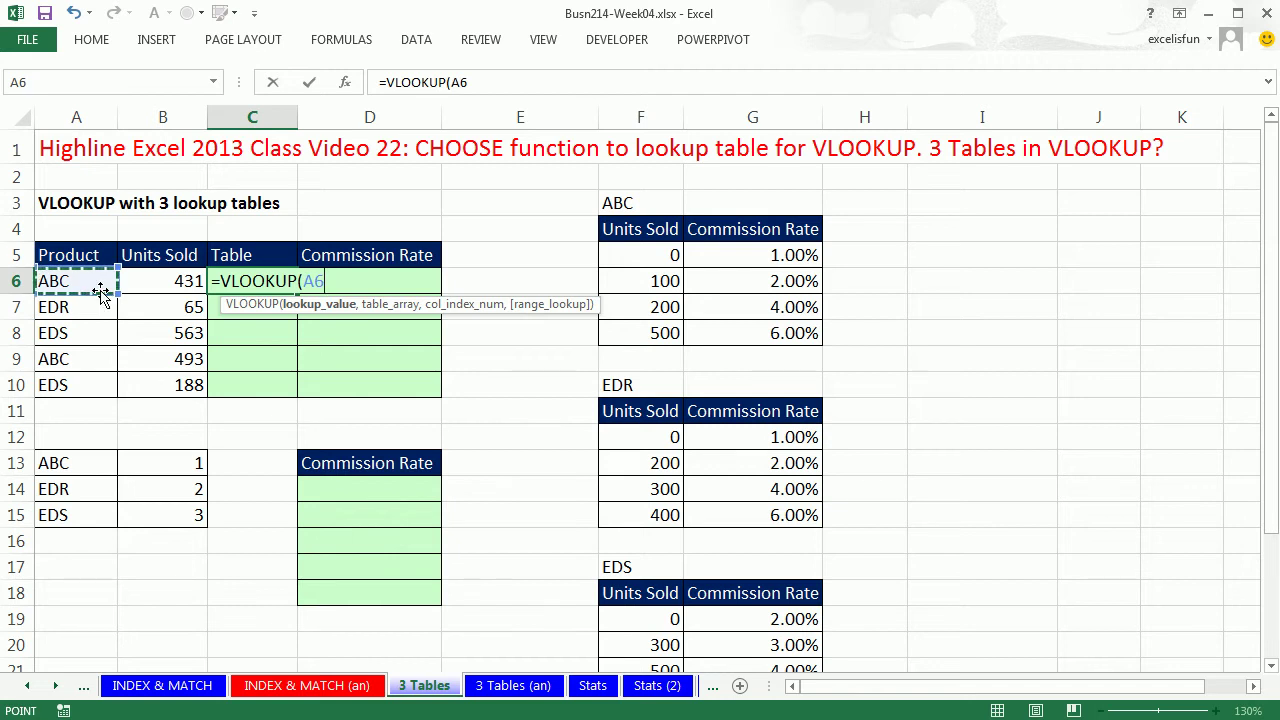
{"action": "type", "text": ","}
{"action": "left_click_drag", "start_coordinate": [60, 465], "coordinate": [166, 513]}
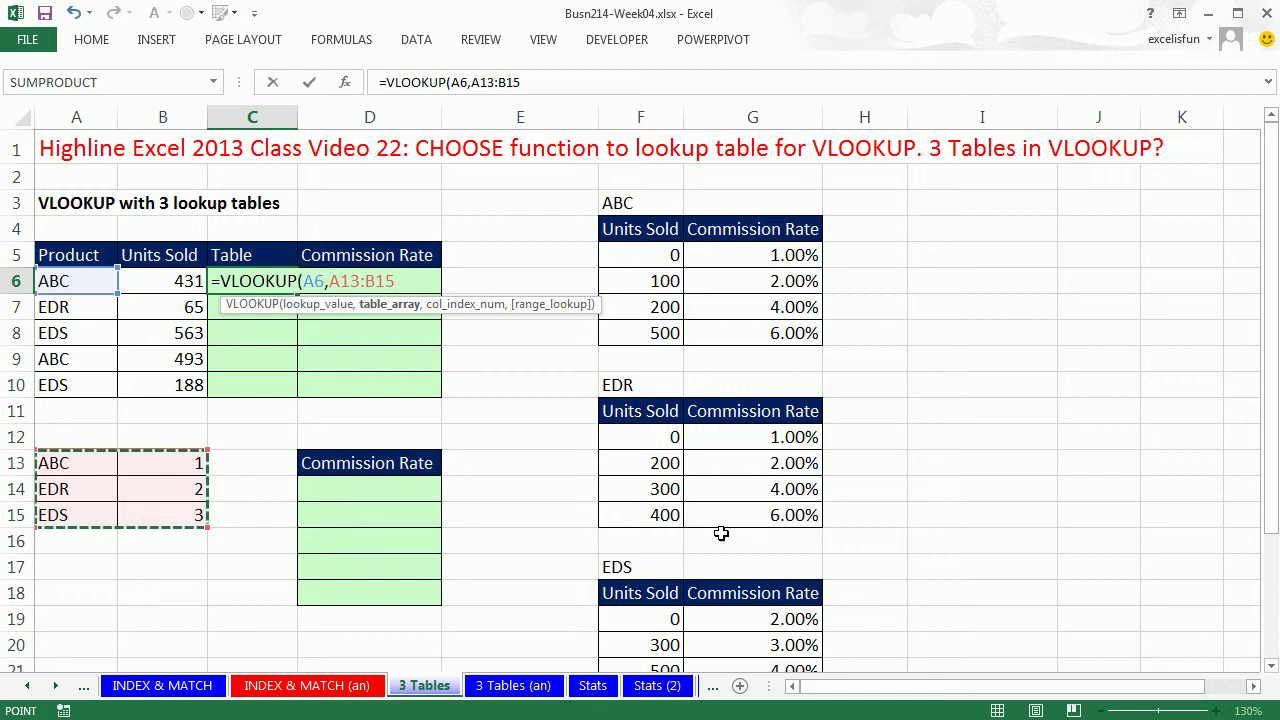
{"action": "key", "text": "F4"}
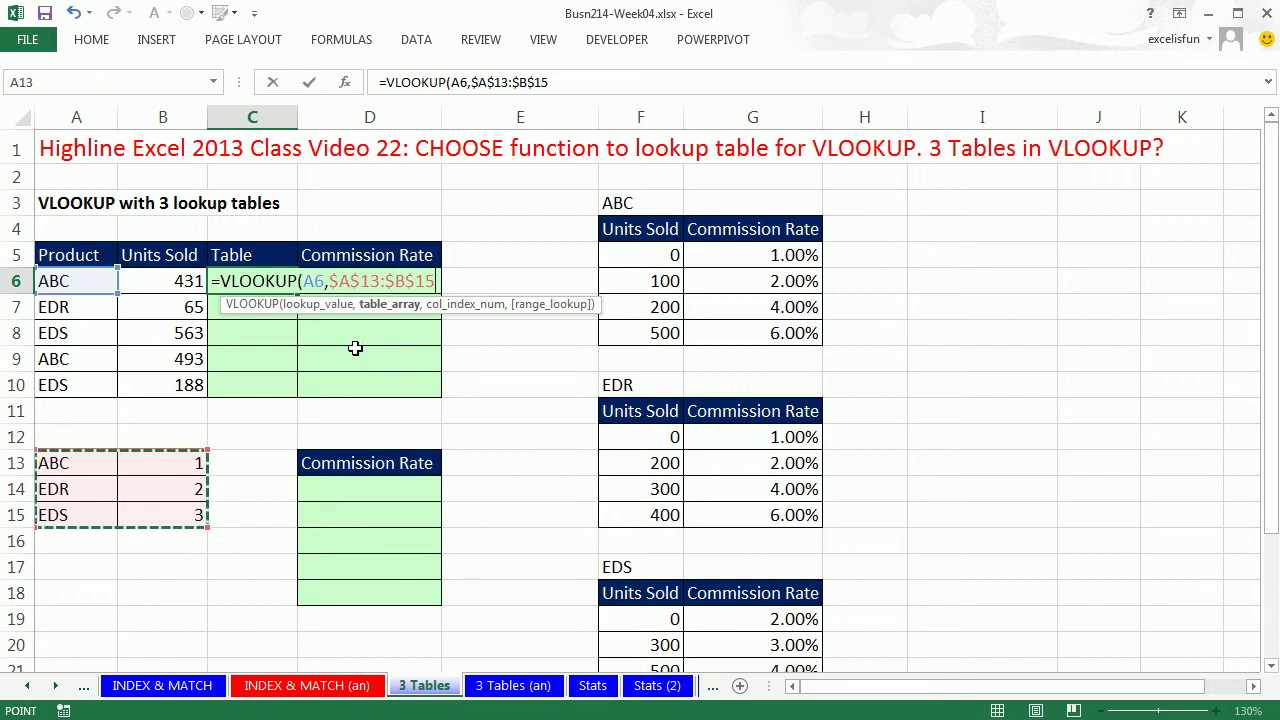
{"action": "type", "text": ","}
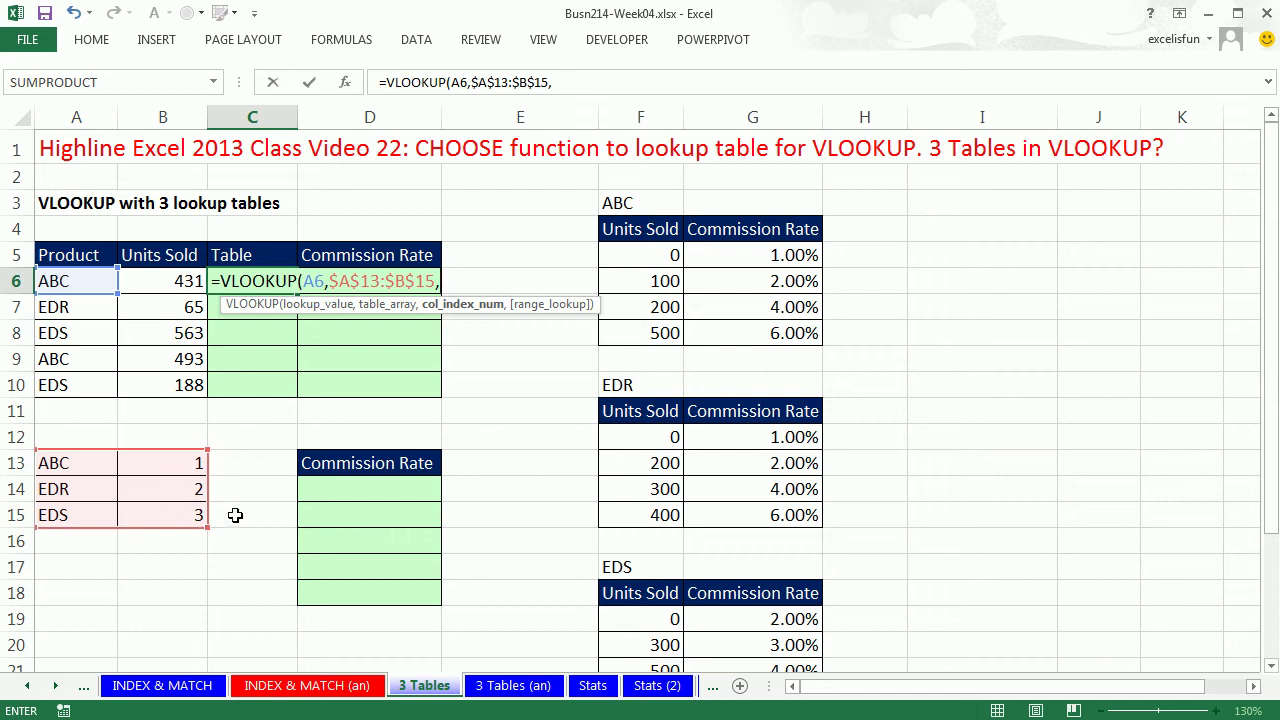
{"action": "type", "text": "2"}
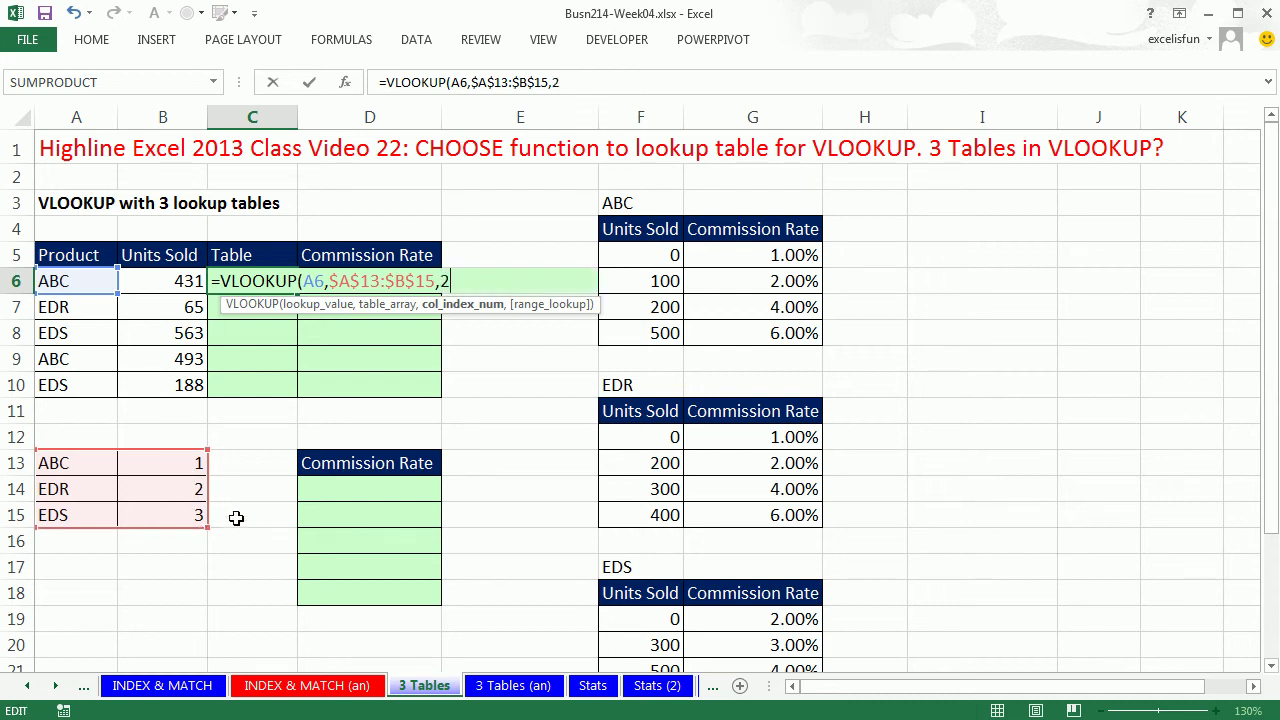
{"action": "type", "text": ","}
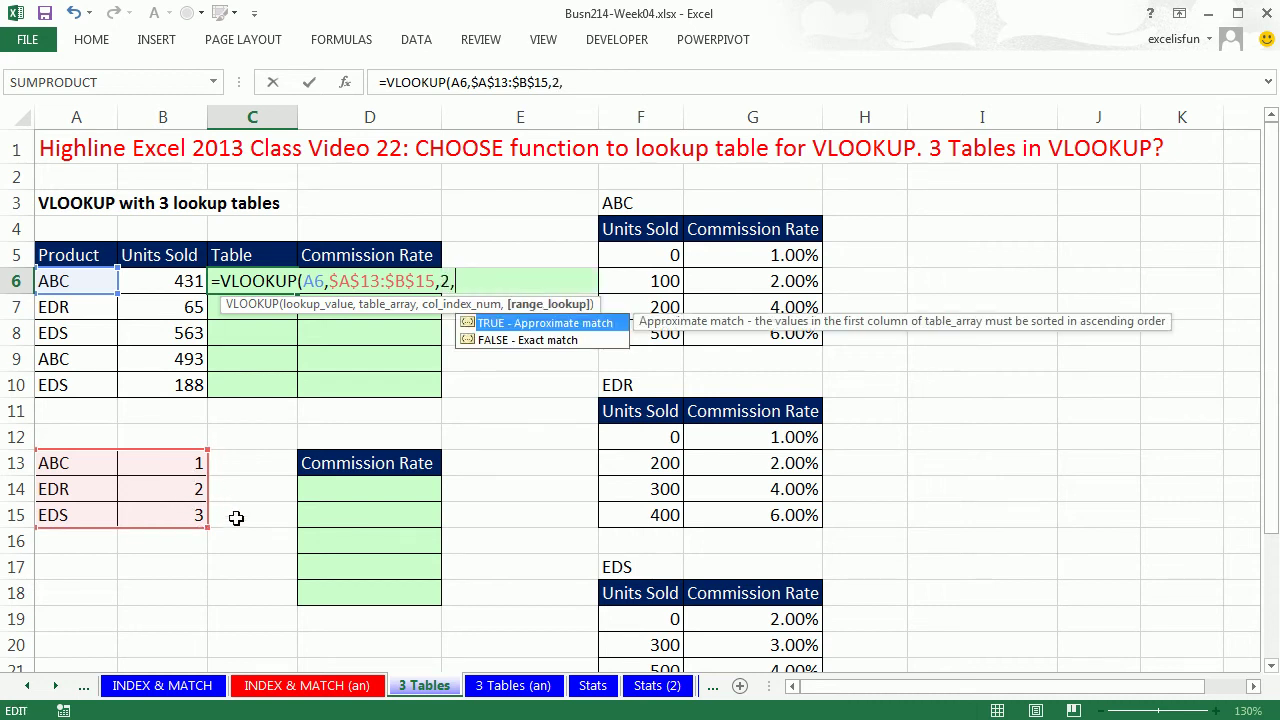
{"action": "type", "text": "0)"}
{"action": "key", "text": "ctrl+Return"}
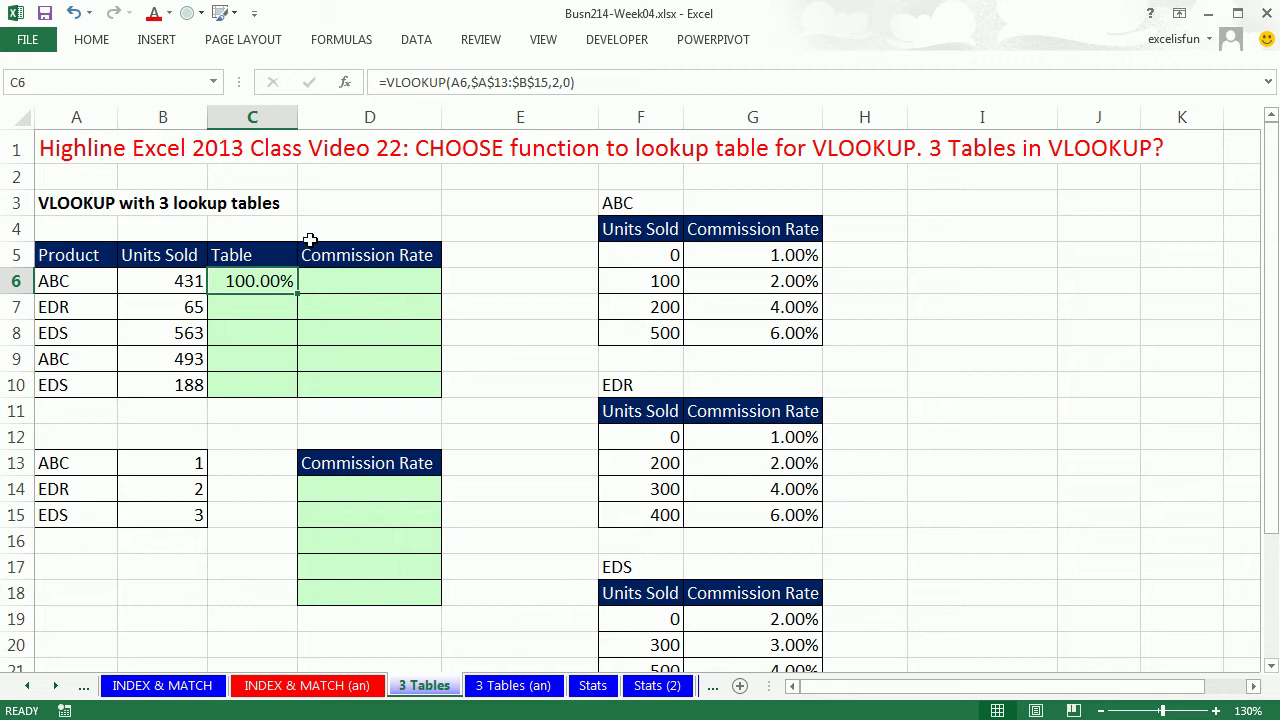
{"action": "left_click", "coordinate": [86, 42]}
{"action": "left_click", "coordinate": [681, 80]}
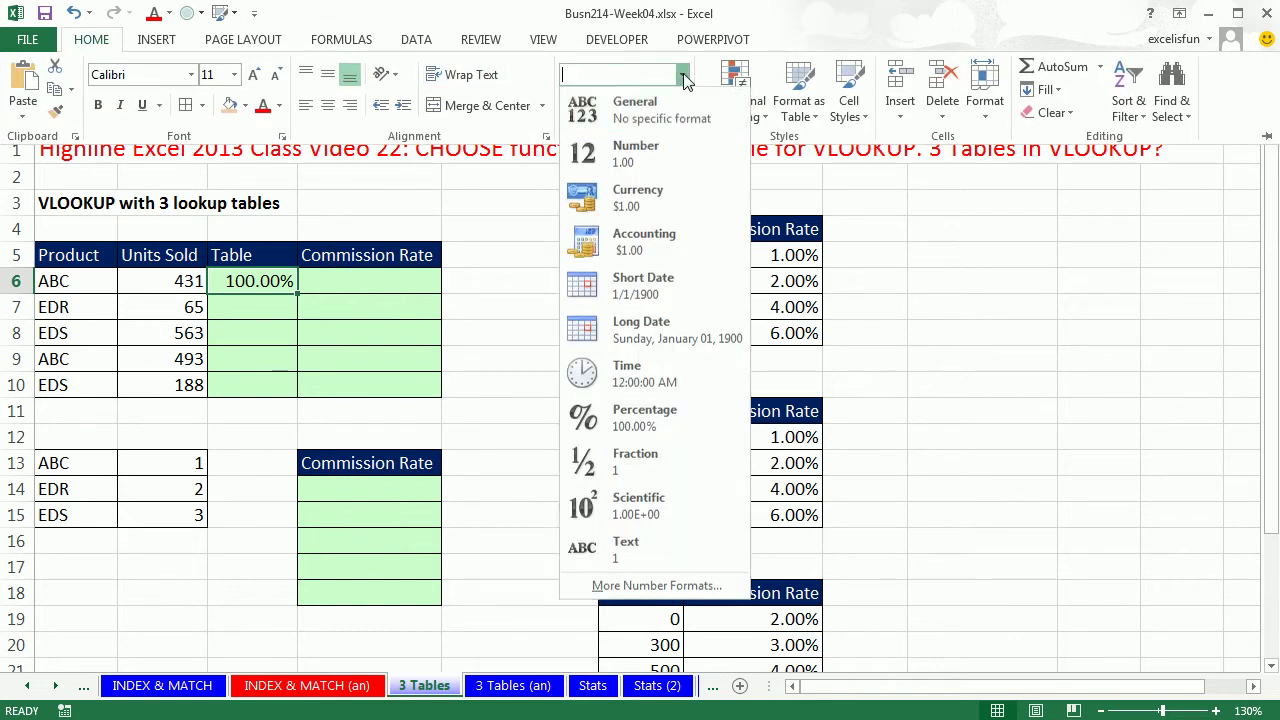
{"action": "key", "text": "Escape"}
{"action": "key", "text": "Escape"}
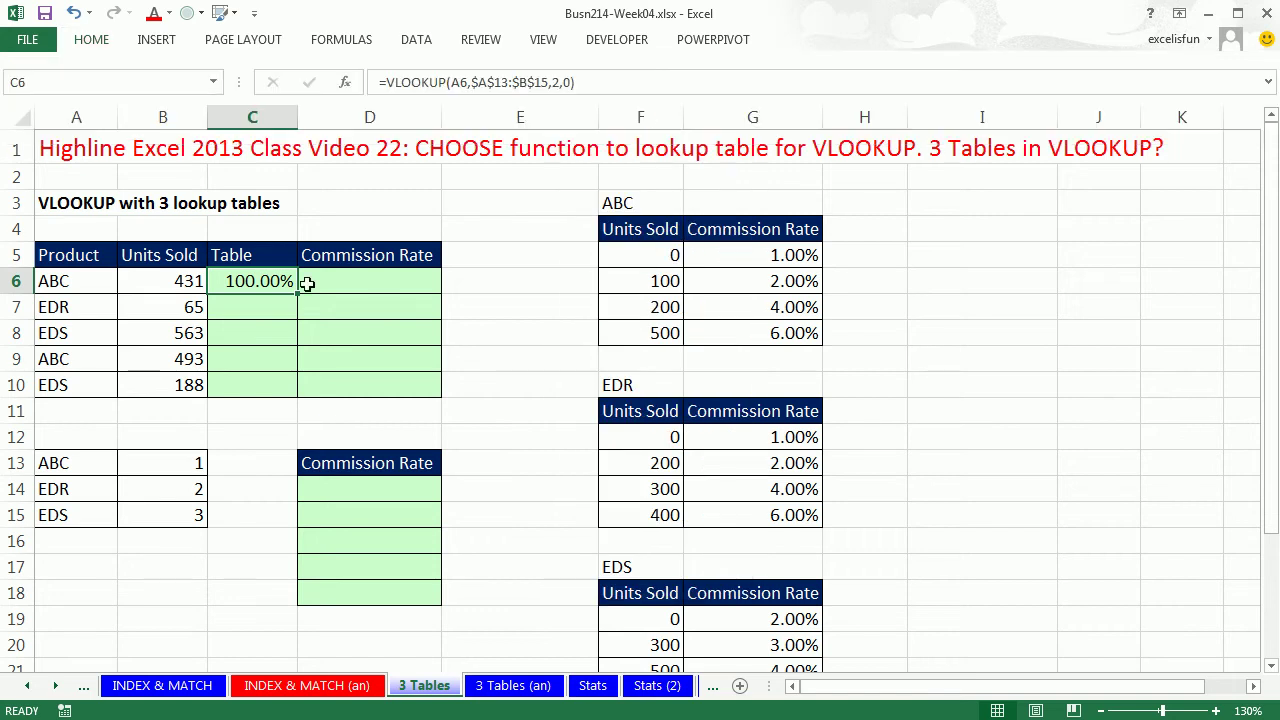
- Apply the General number format to C6 and copy its formula down through C10
{"action": "key", "text": "ctrl+shift+grave"}
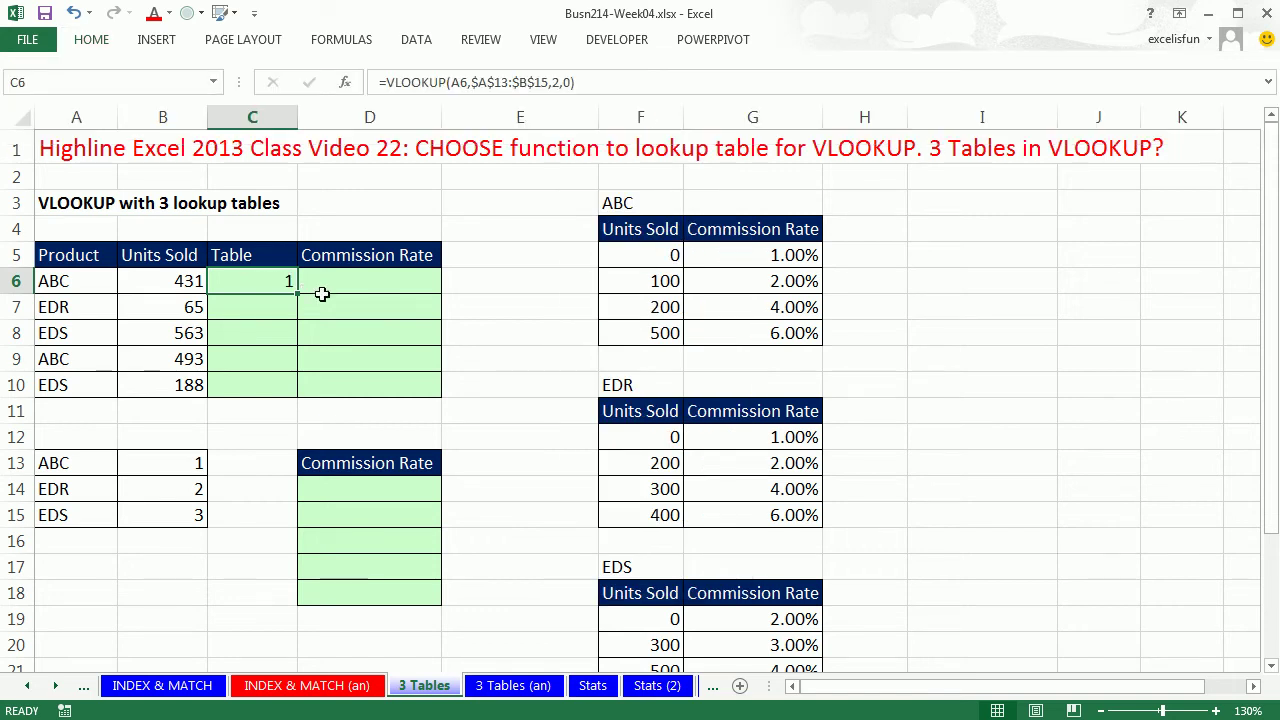
{"action": "double_click", "coordinate": [298, 296]}
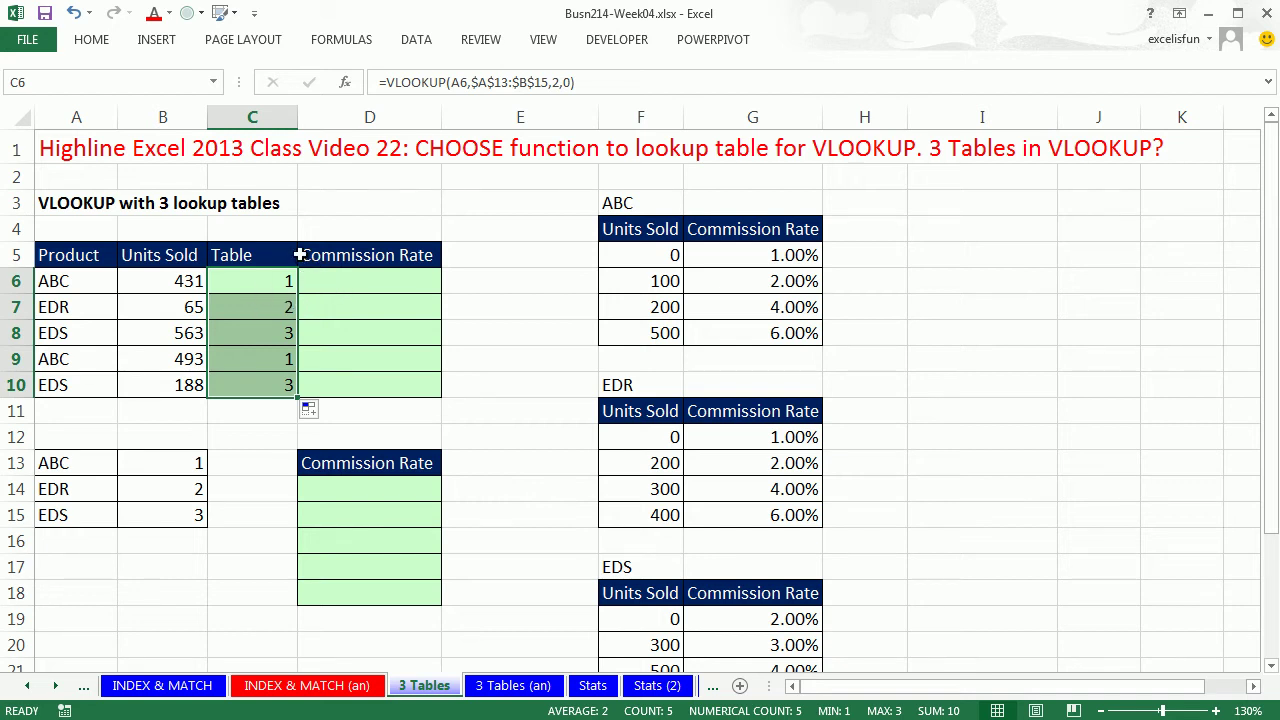
- Enter =VLOOKUP(B6,$F$5:$G$8,2) in D6 to look up the commission rate in the ABC table
{"action": "left_click", "coordinate": [362, 287]}
{"action": "type", "text": "="}
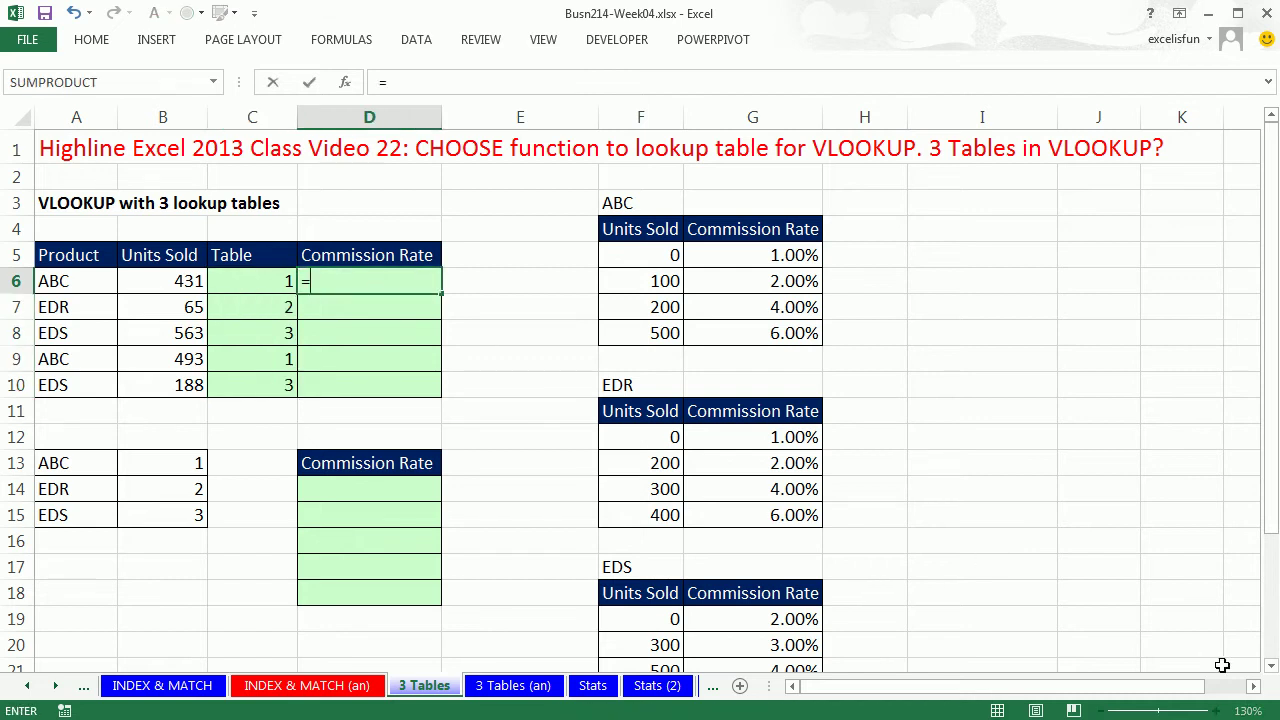
{"action": "type", "text": "vl"}
{"action": "key", "text": "Tab"}
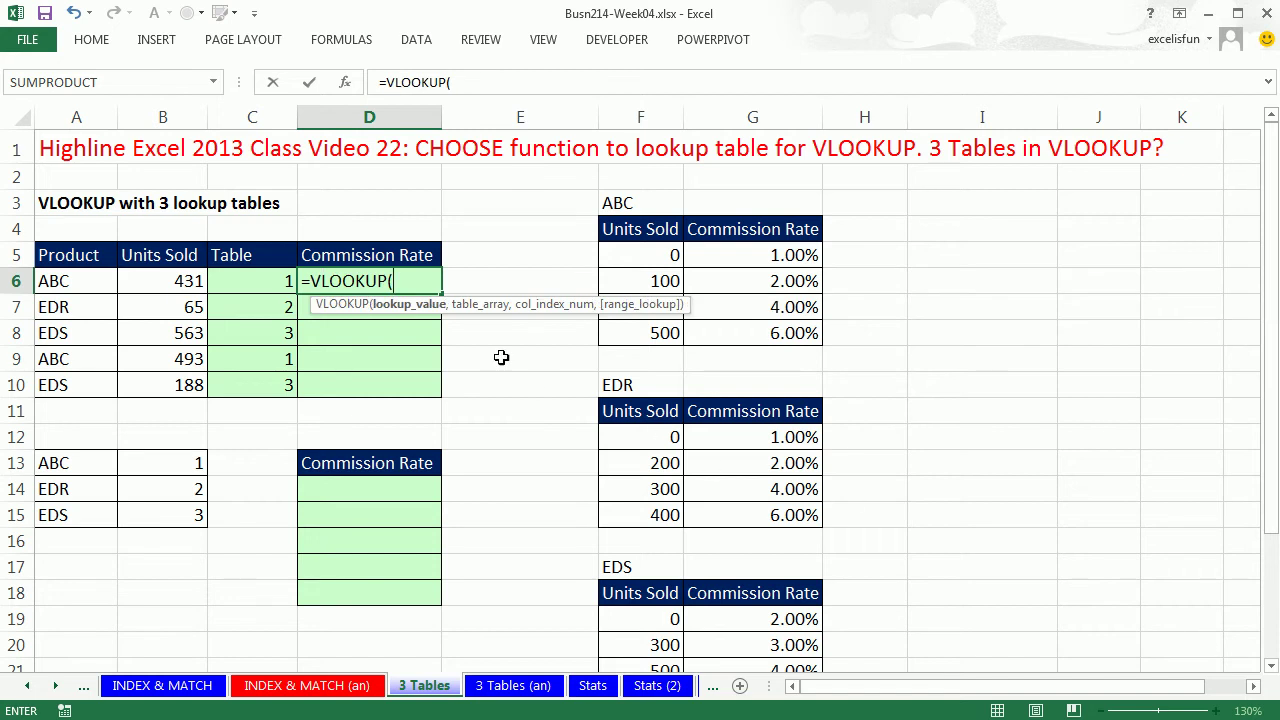
{"action": "left_click", "coordinate": [174, 280]}
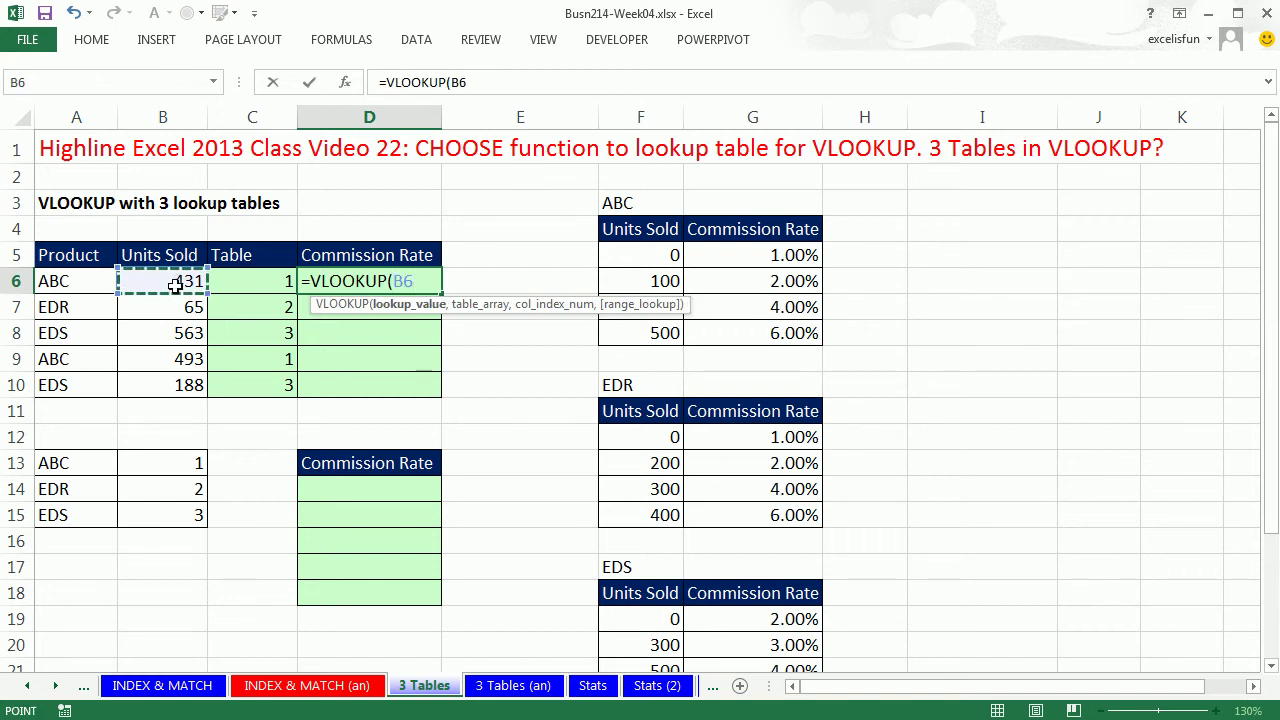
{"action": "type", "text": ","}
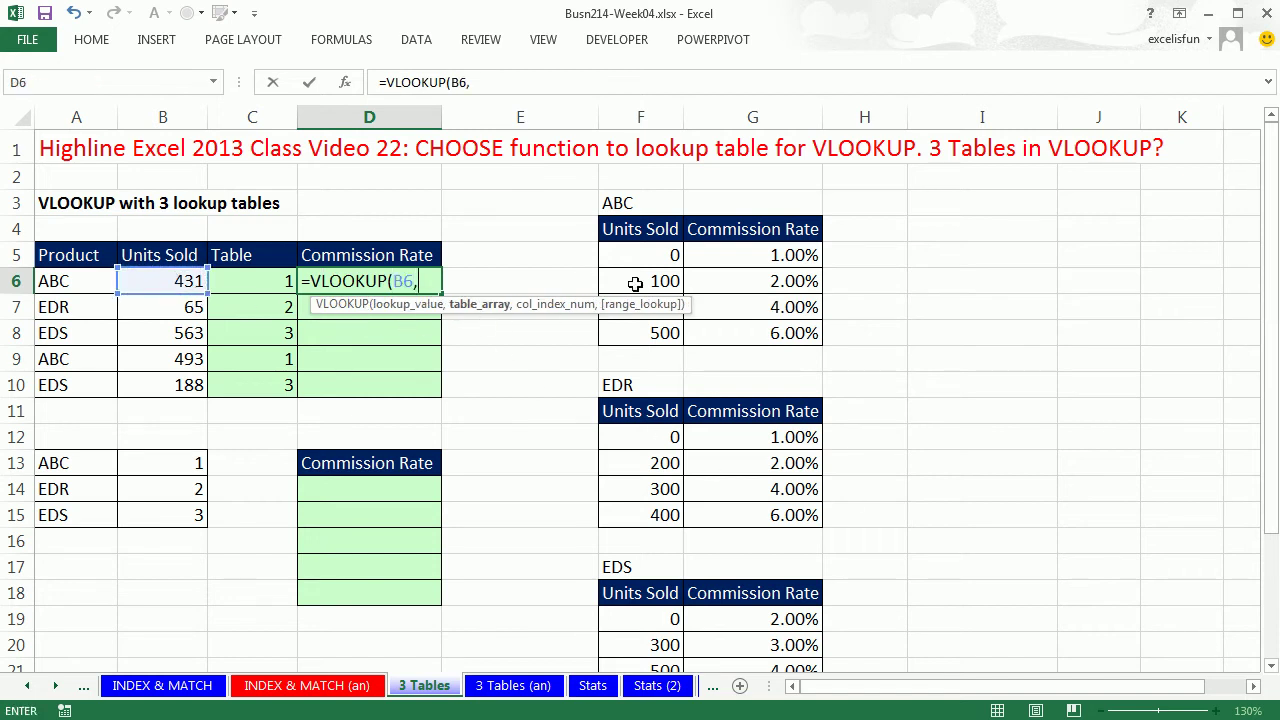
{"action": "left_click_drag", "start_coordinate": [633, 253], "coordinate": [693, 329]}
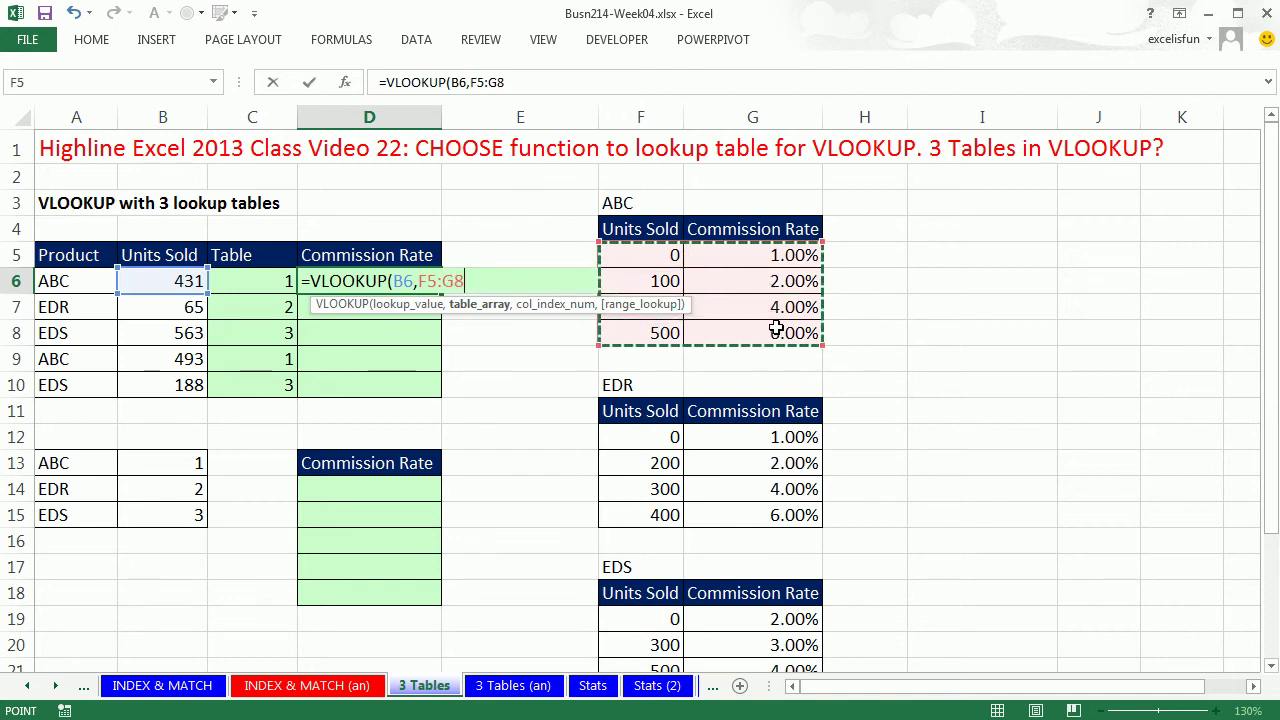
{"action": "key", "text": "F4"}
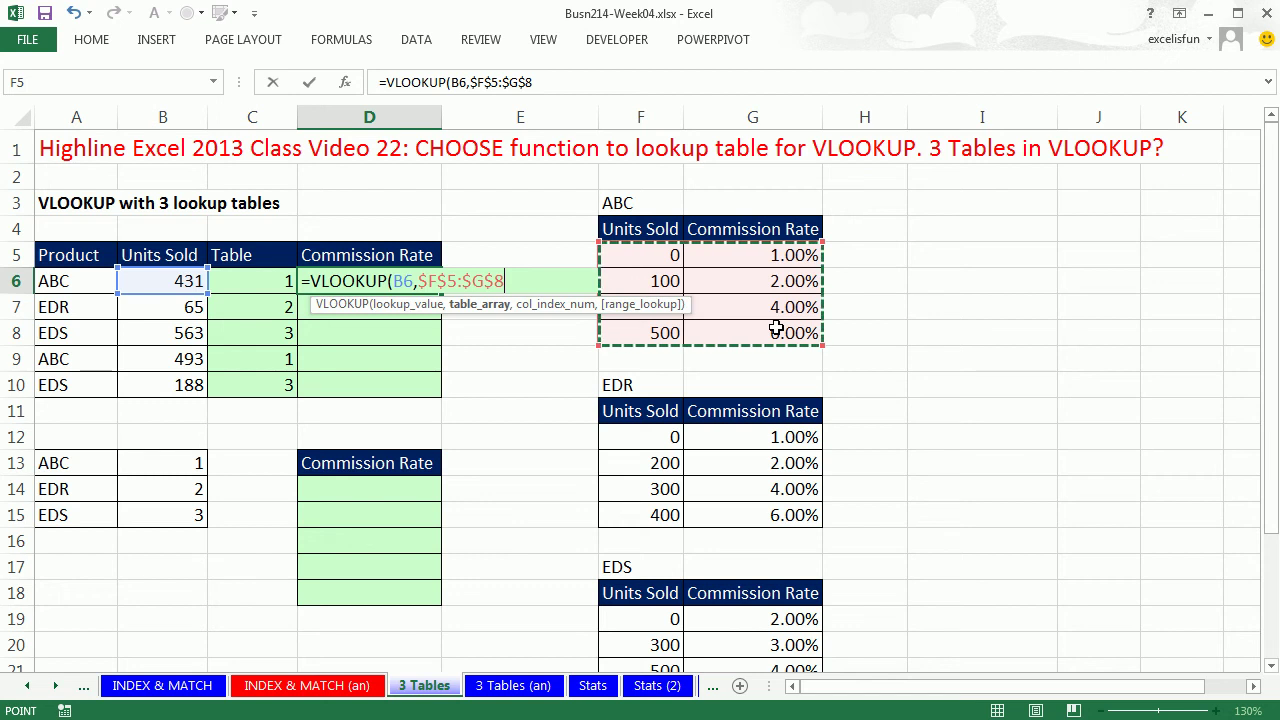
{"action": "type", "text": ",2"}
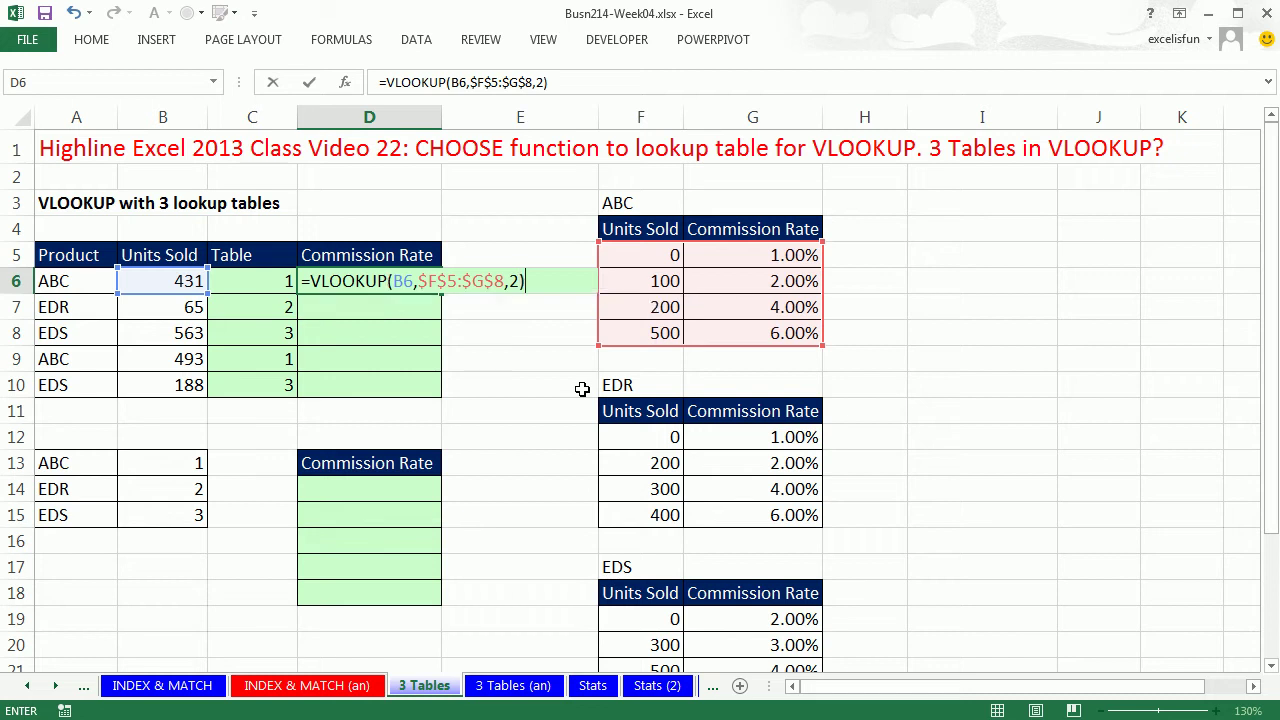
{"action": "key", "text": "ctrl+Return"}
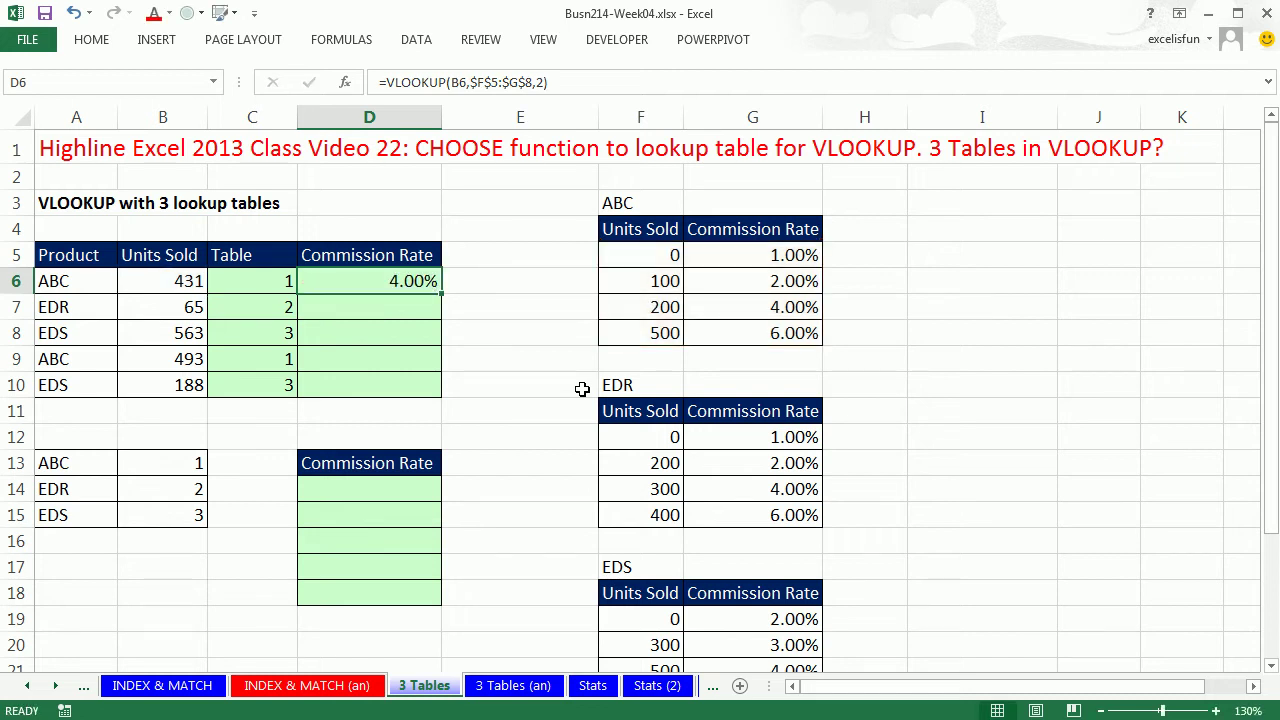
- Test the commission lookup with 125 units sold in B6 and restore the value to 431
{"action": "left_click", "coordinate": [186, 285]}
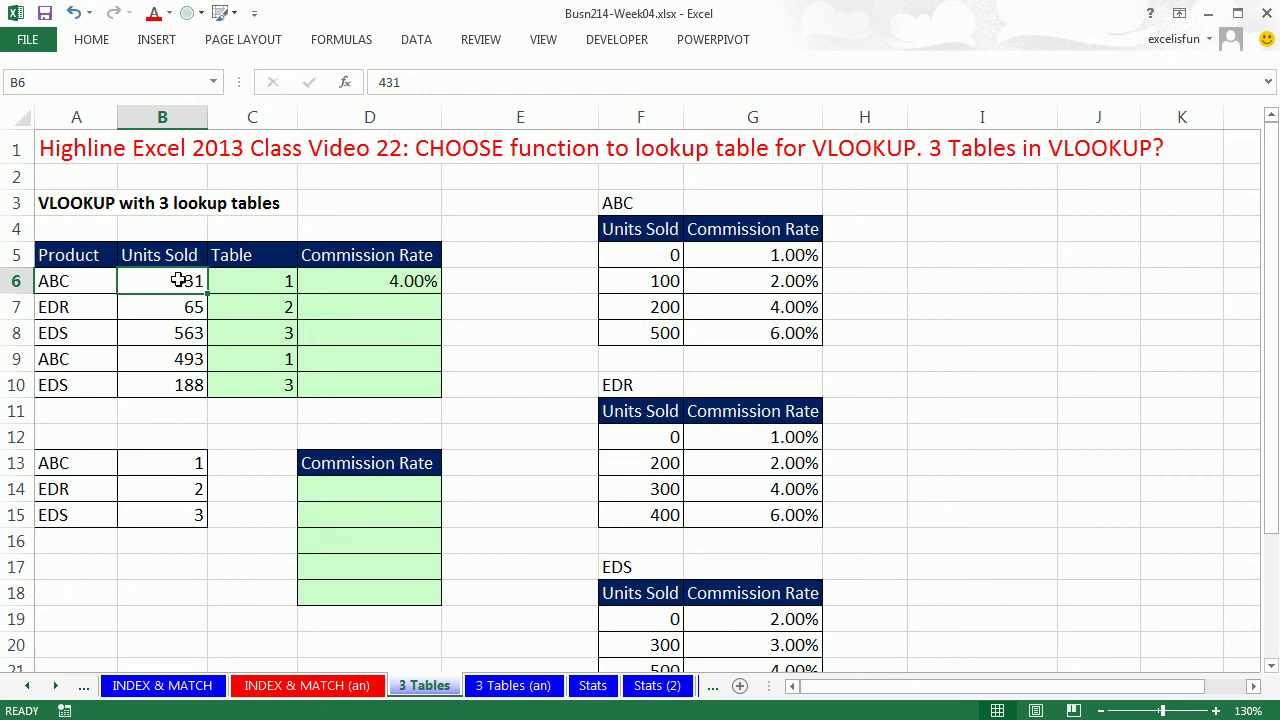
{"action": "type", "text": "125"}
{"action": "key", "text": "ctrl+Return"}
{"action": "type", "text": "431"}
{"action": "key", "text": "ctrl+Return"}
- Replace the table range in D6's VLOOKUP formula with a CHOOSE function that uses C6 as its index number
{"action": "double_click", "coordinate": [369, 285]}
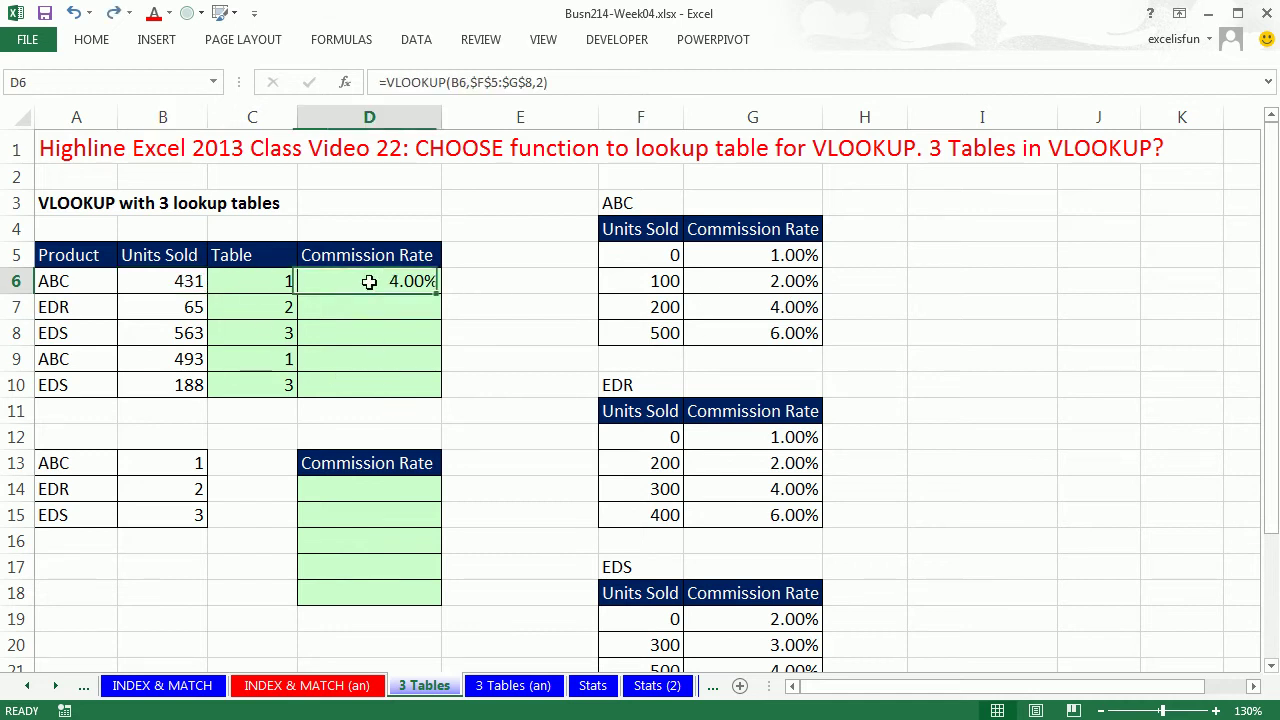
{"action": "left_click", "coordinate": [497, 304]}
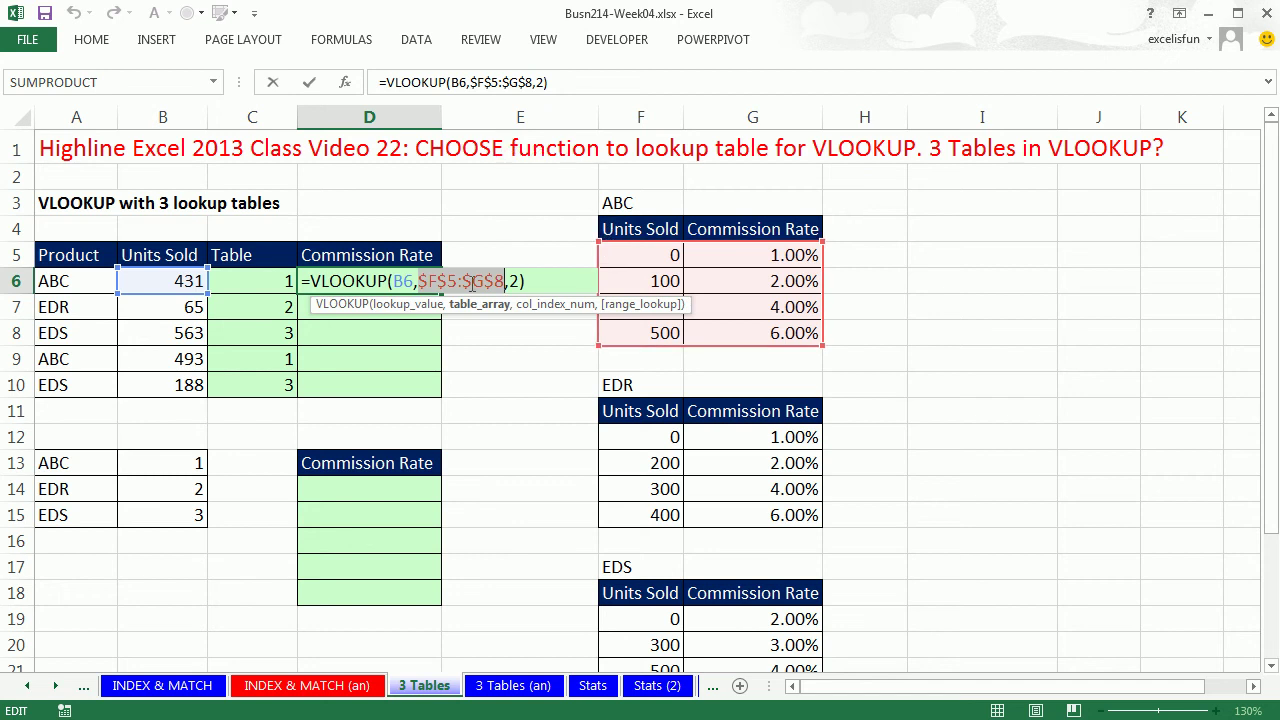
{"action": "type", "text": "ch"}
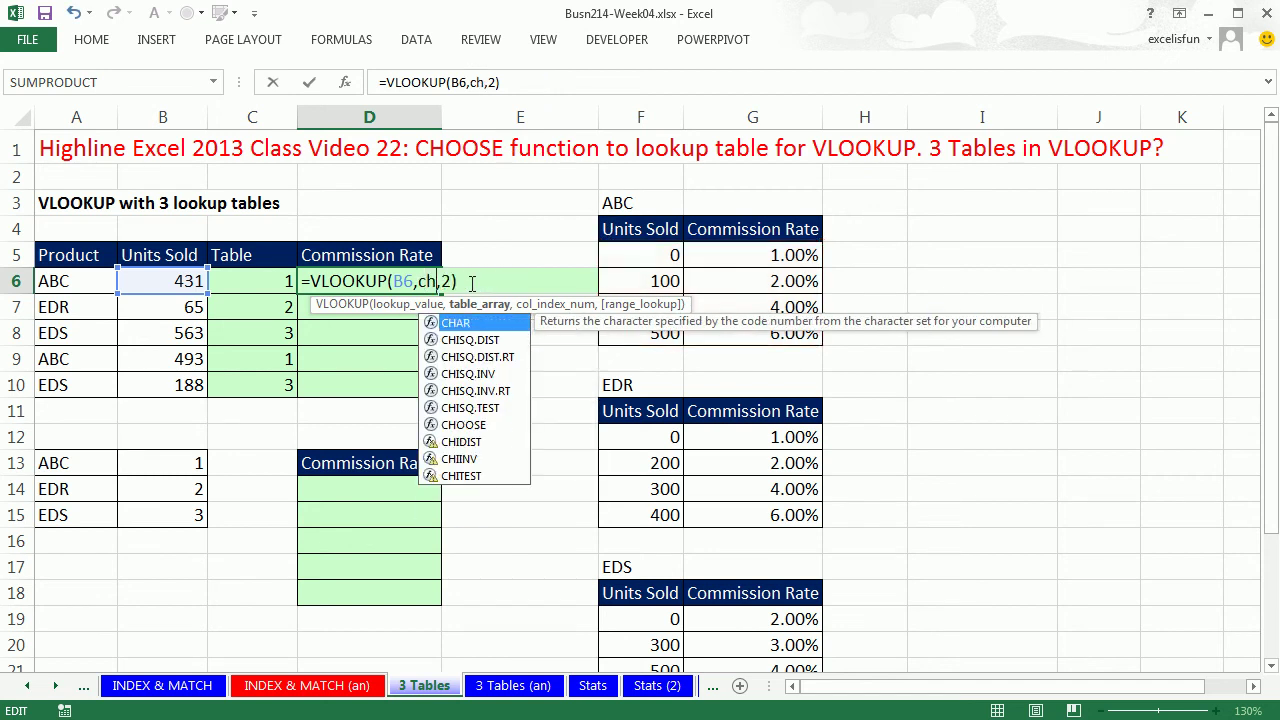
{"action": "type", "text": "o"}
{"action": "key", "text": "Tab"}
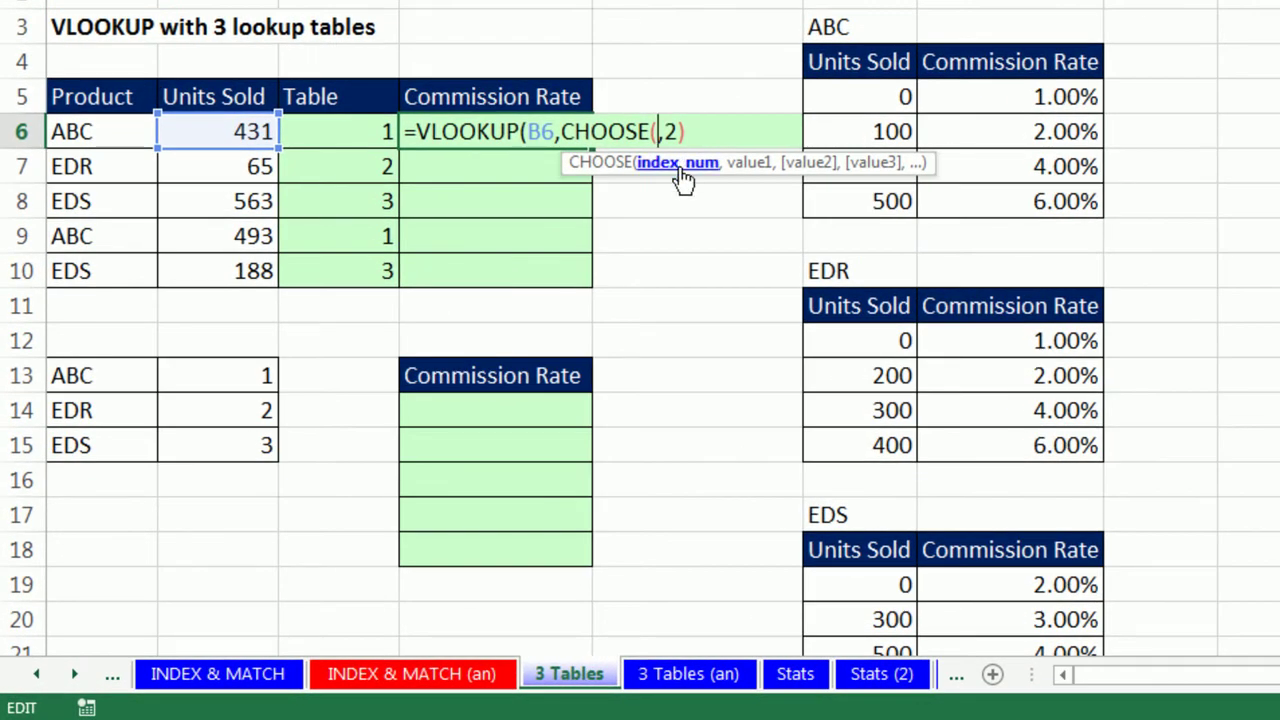
{"action": "left_click", "coordinate": [334, 128]}
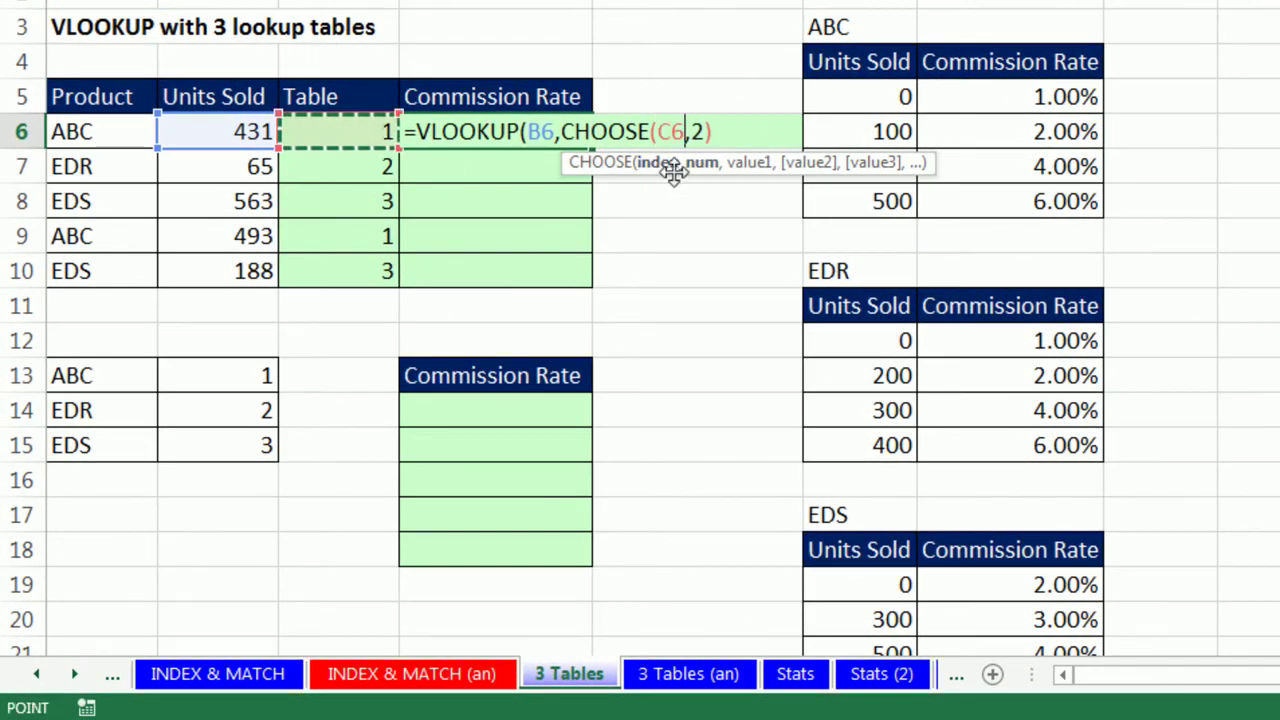
{"action": "type", "text": ","}
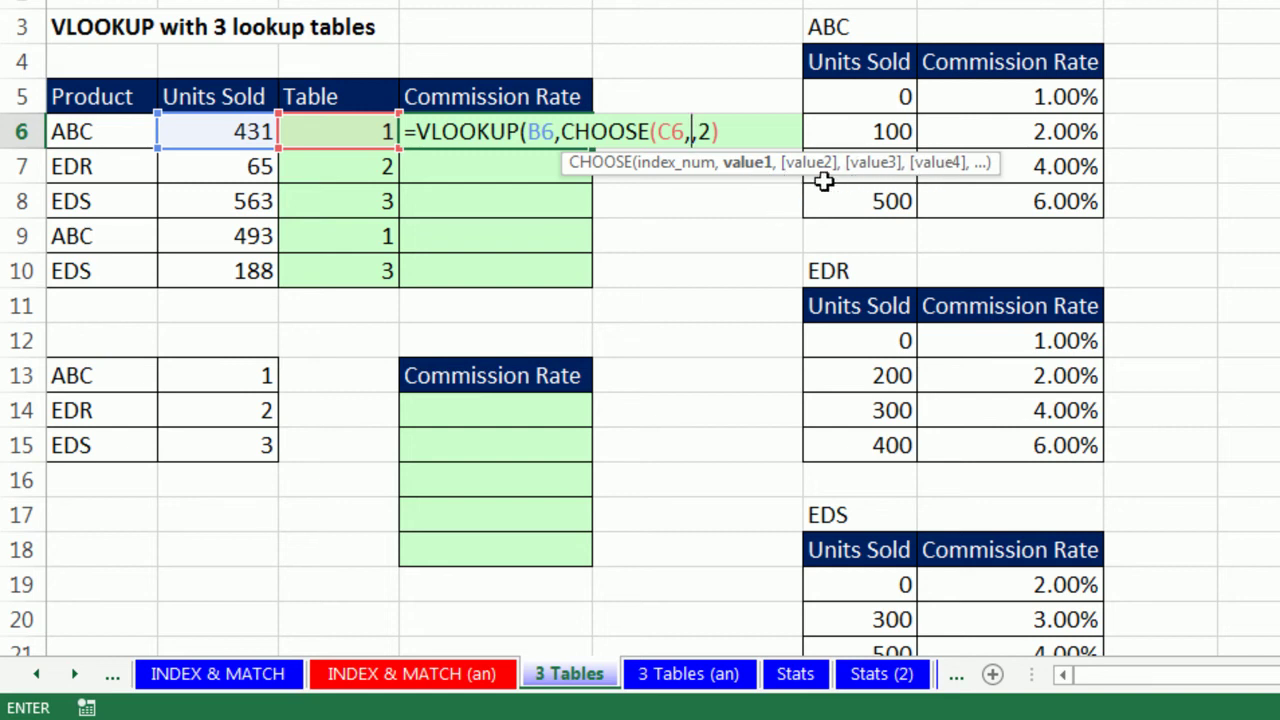
- Add the absolute ranges $F$5:$G$8, $F$12:$G$15 and $F$19:$G$22 as the three CHOOSE values and close the function
{"action": "left_click_drag", "start_coordinate": [845, 98], "coordinate": [1008, 189]}
{"action": "key", "text": "F4"}
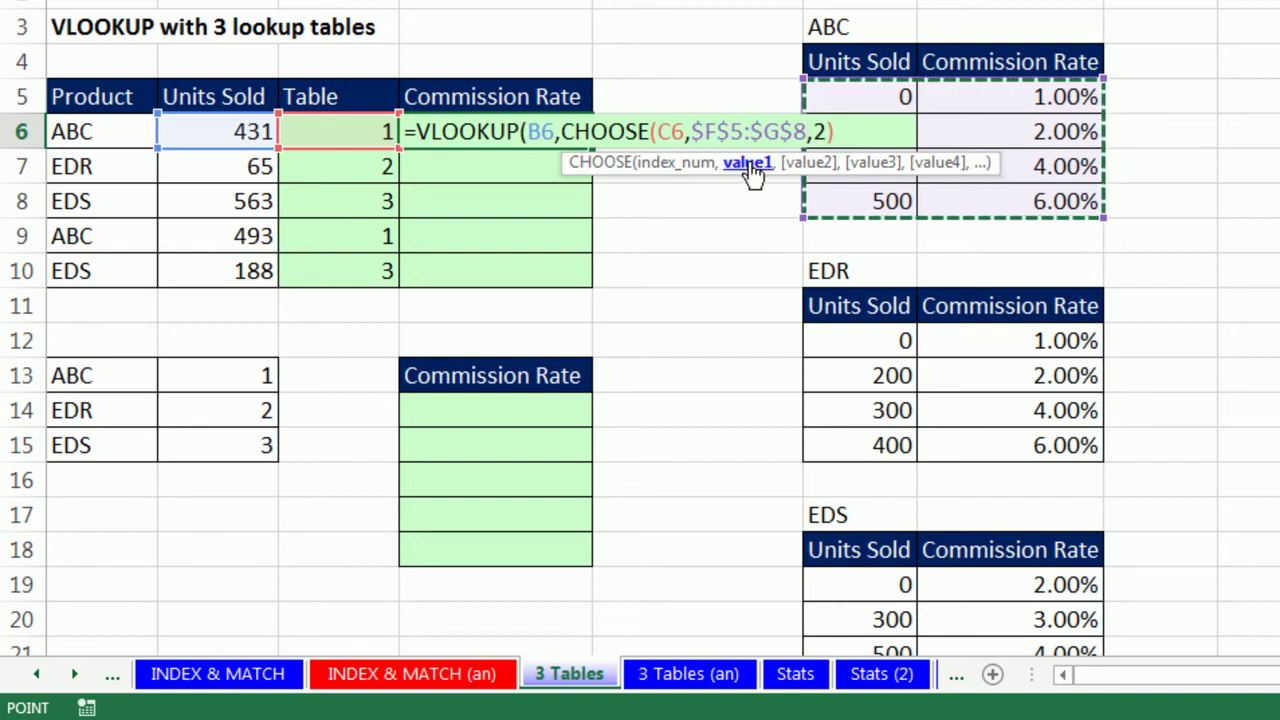
{"action": "type", "text": ","}
{"action": "left_click_drag", "start_coordinate": [838, 339], "coordinate": [1040, 443]}
{"action": "key", "text": "F4"}
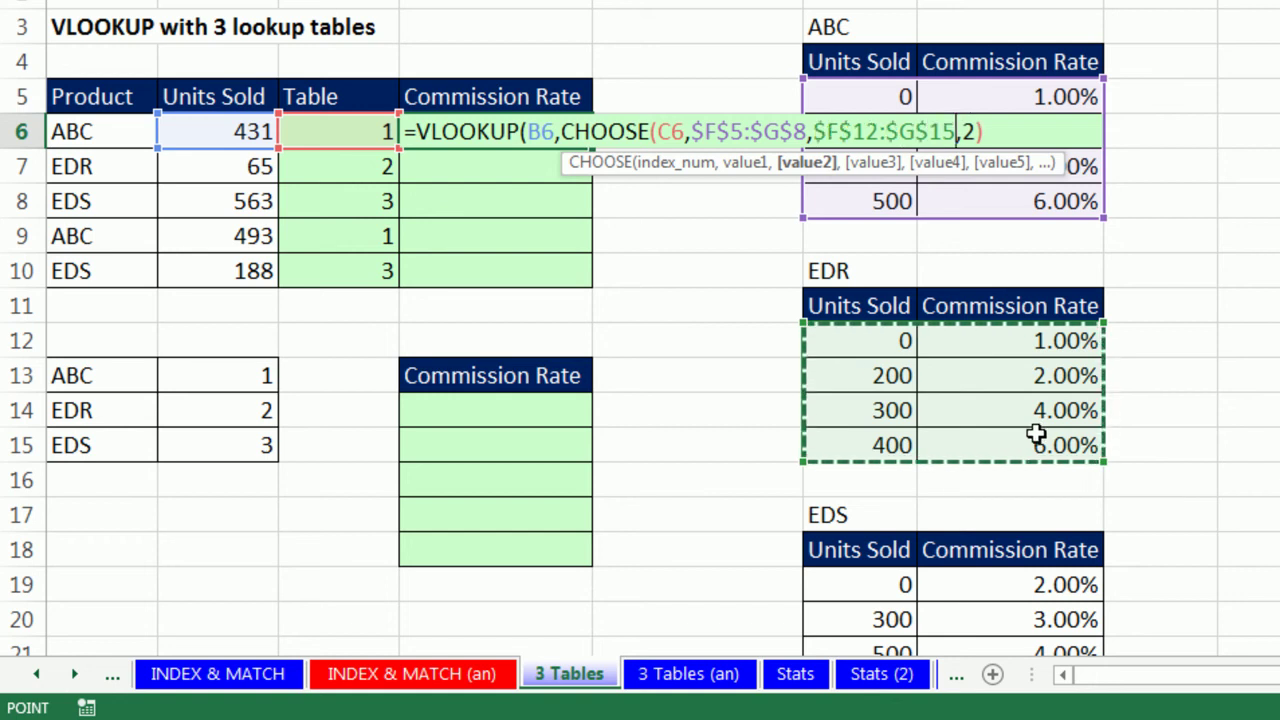
{"action": "type", "text": ","}
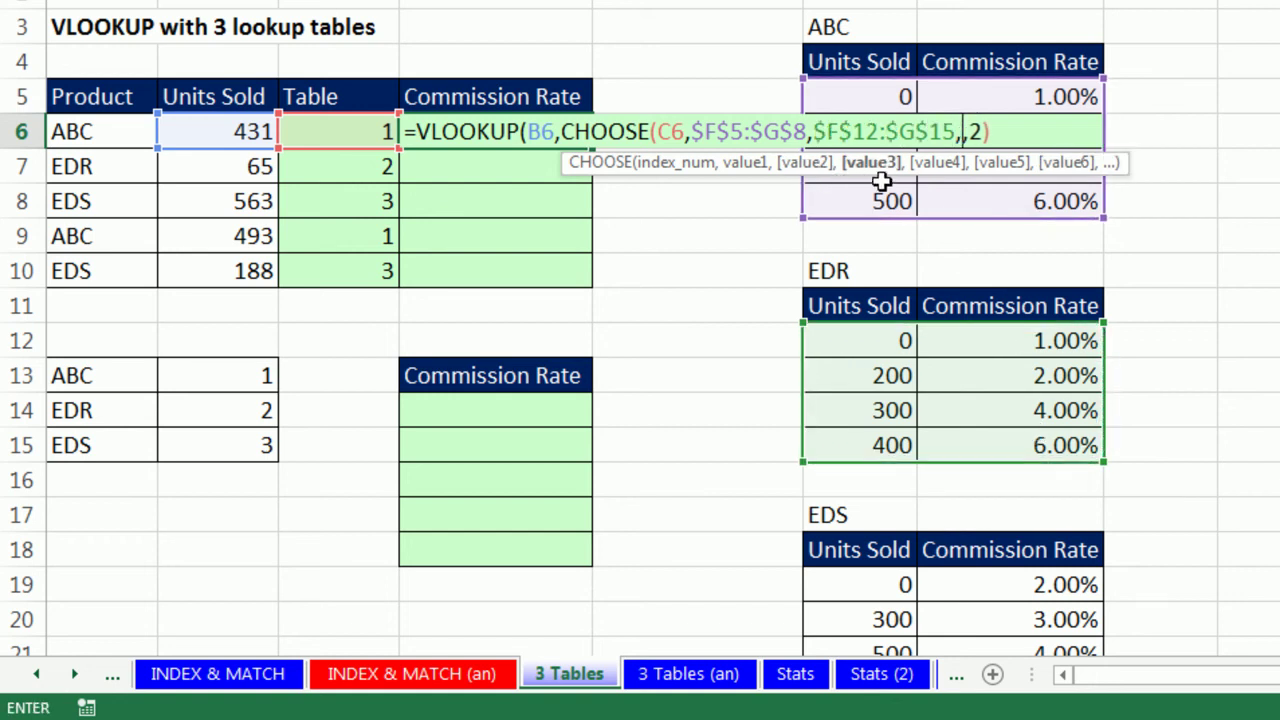
{"action": "left_click_drag", "start_coordinate": [855, 585], "coordinate": [1028, 533]}
{"action": "key", "text": "F4"}
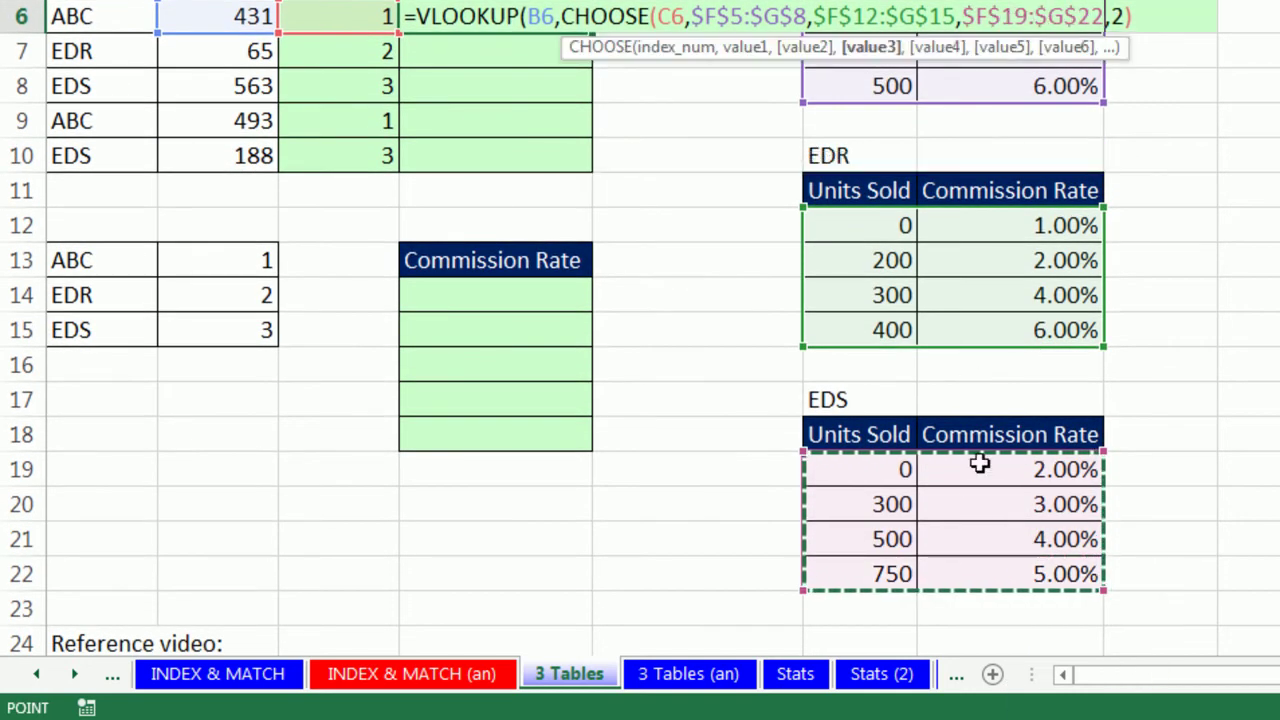
{"action": "scroll", "coordinate": [976, 400], "scroll_direction": "up", "scroll_amount": 1}
{"action": "scroll", "coordinate": [976, 330], "scroll_direction": "up", "scroll_amount": 2}
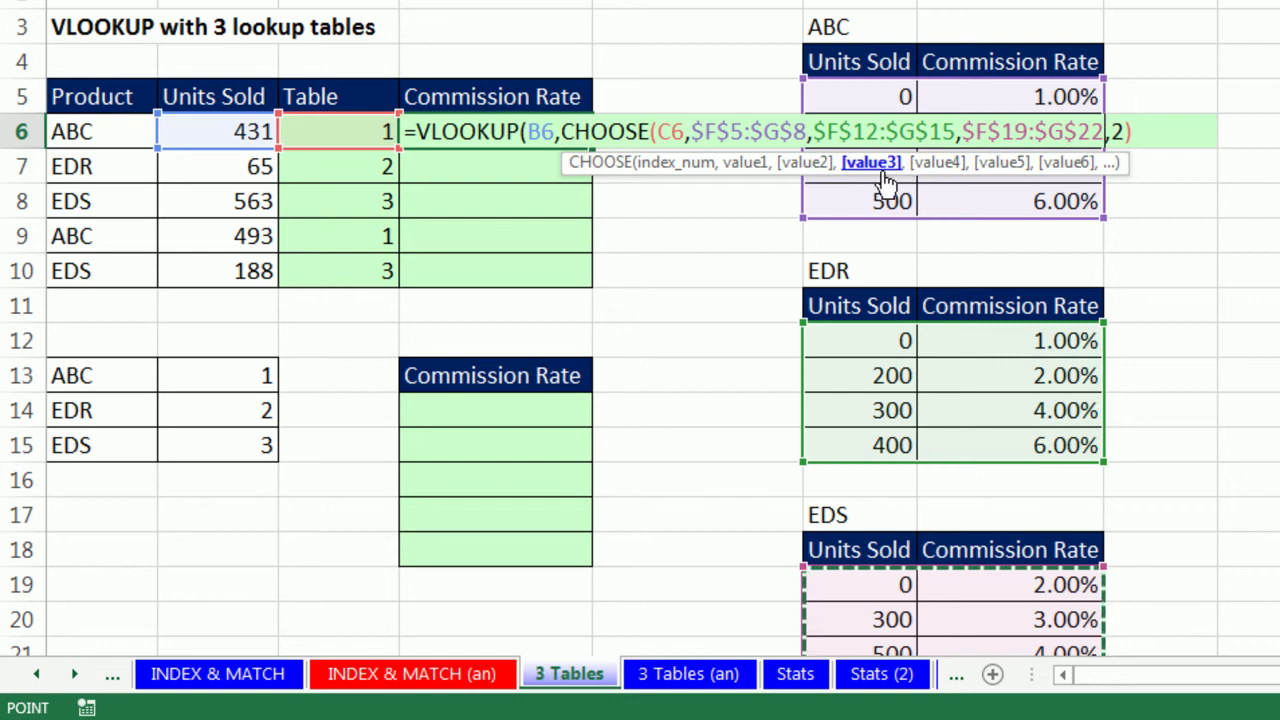
{"action": "type", "text": ")"}
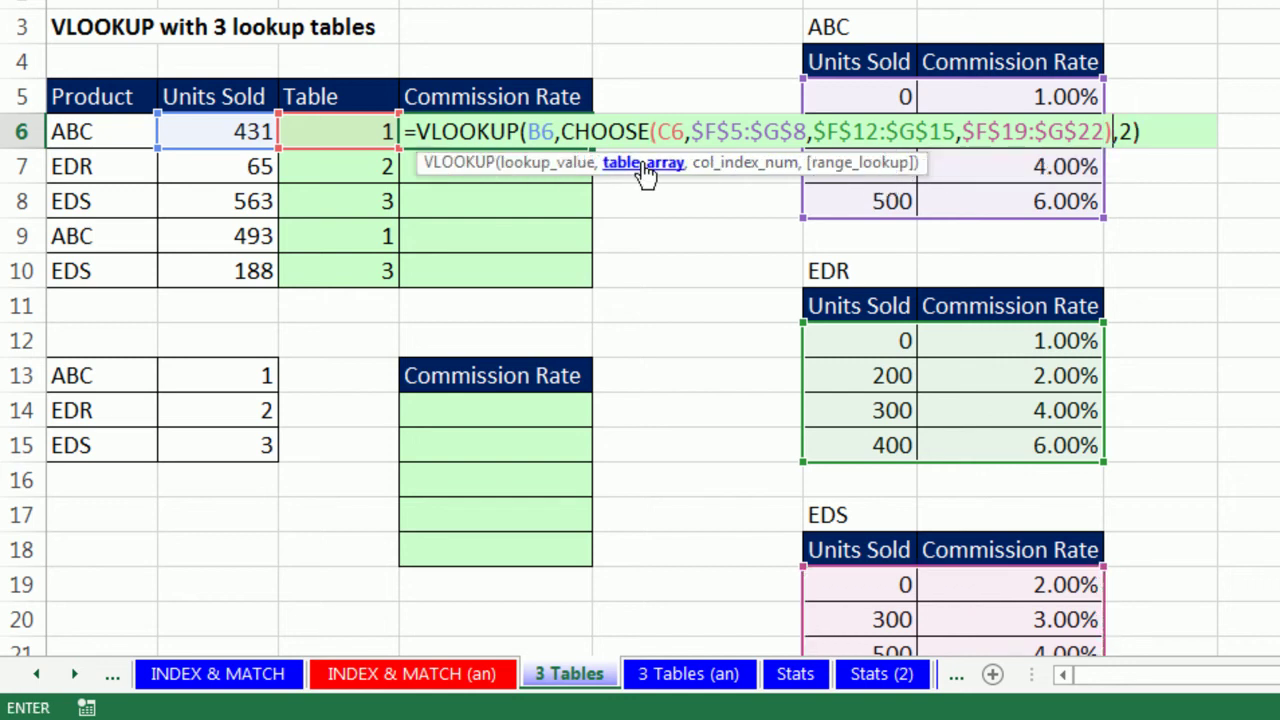
- Enter the VLOOKUP and CHOOSE formula in D6 and copy it down through D10
{"action": "left_click", "coordinate": [643, 164]}
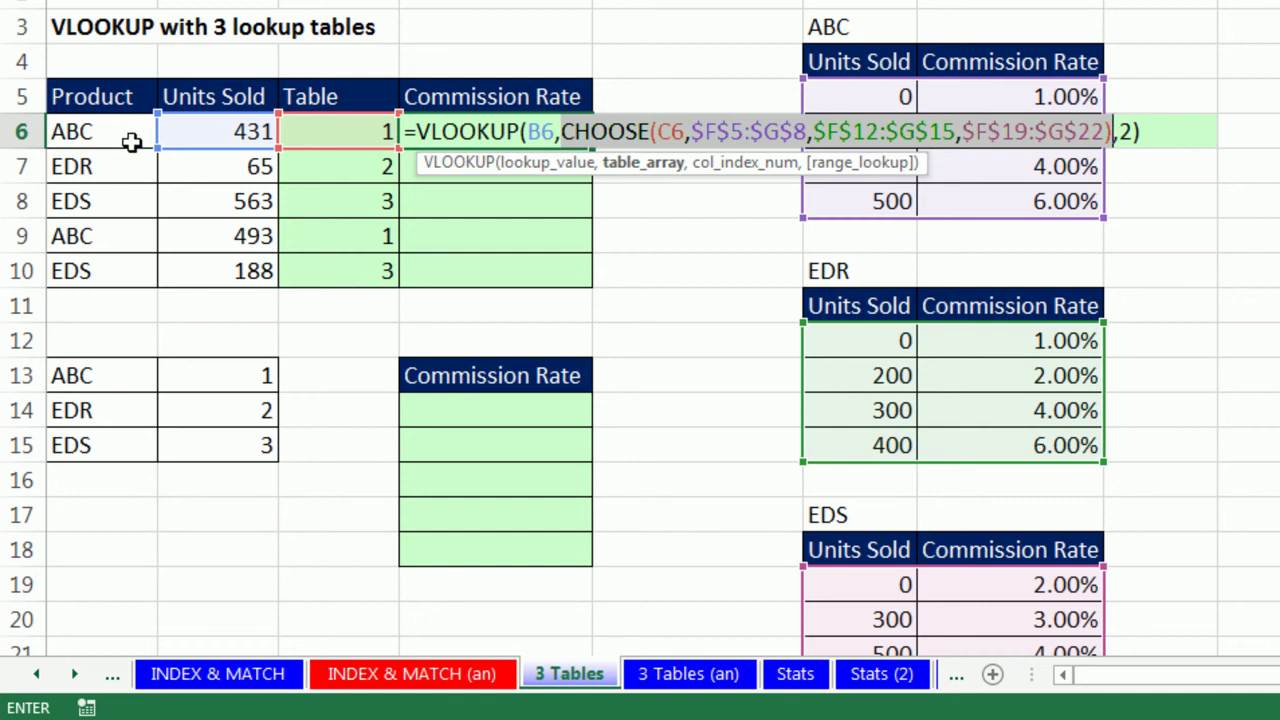
{"action": "key", "text": "ctrl+Return"}
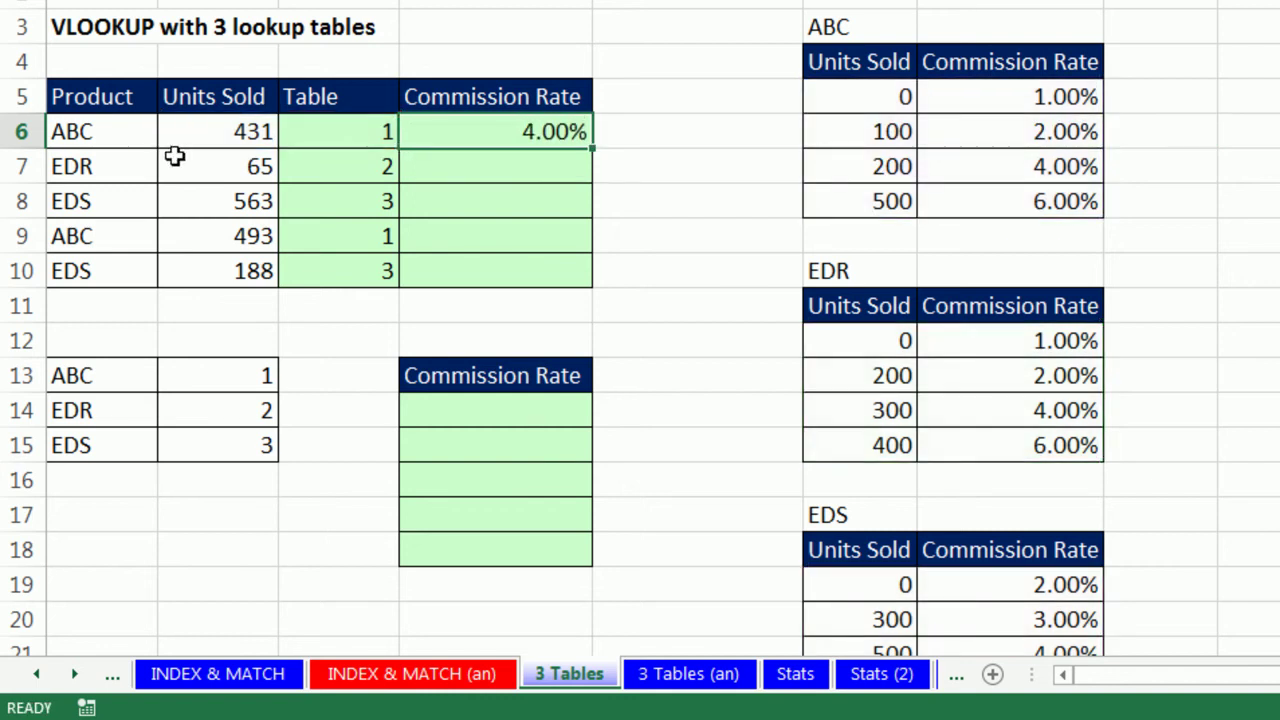
{"action": "double_click", "coordinate": [593, 149]}
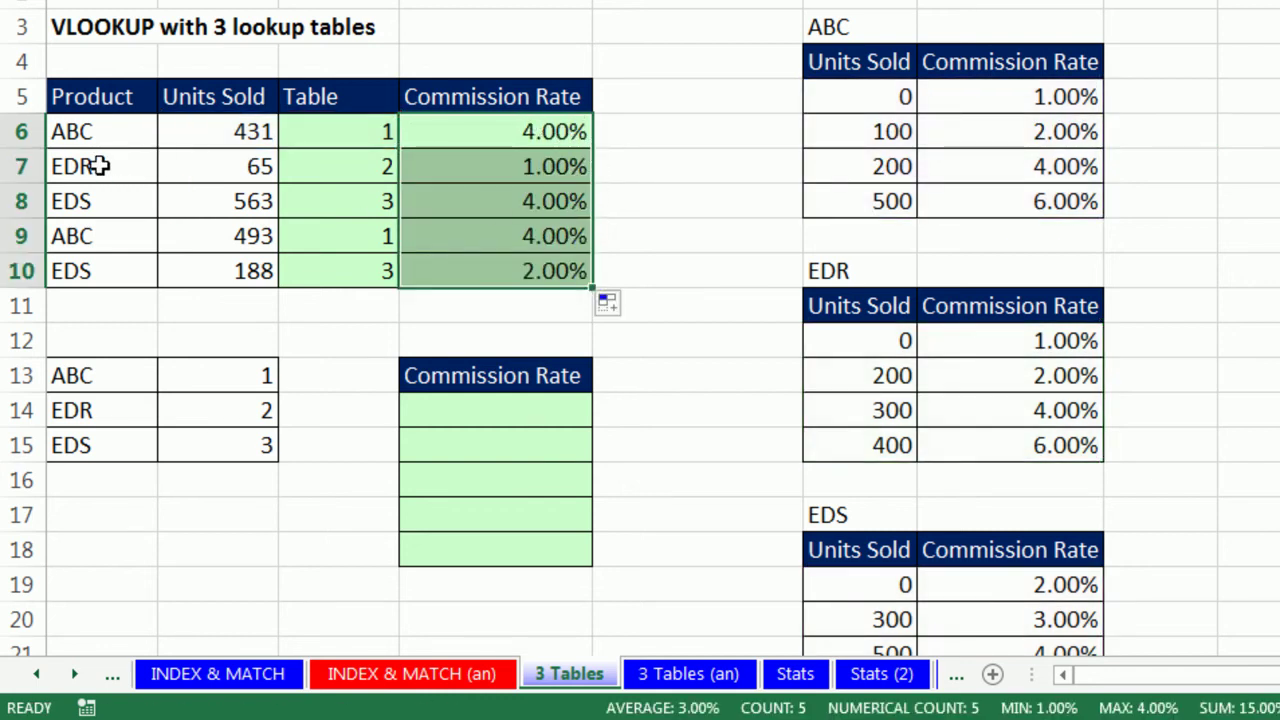
- Check the commission rates in D7 and D8 against the EDR and EDS tables and review the formulas in C6 and D6
{"action": "left_click", "coordinate": [503, 166]}
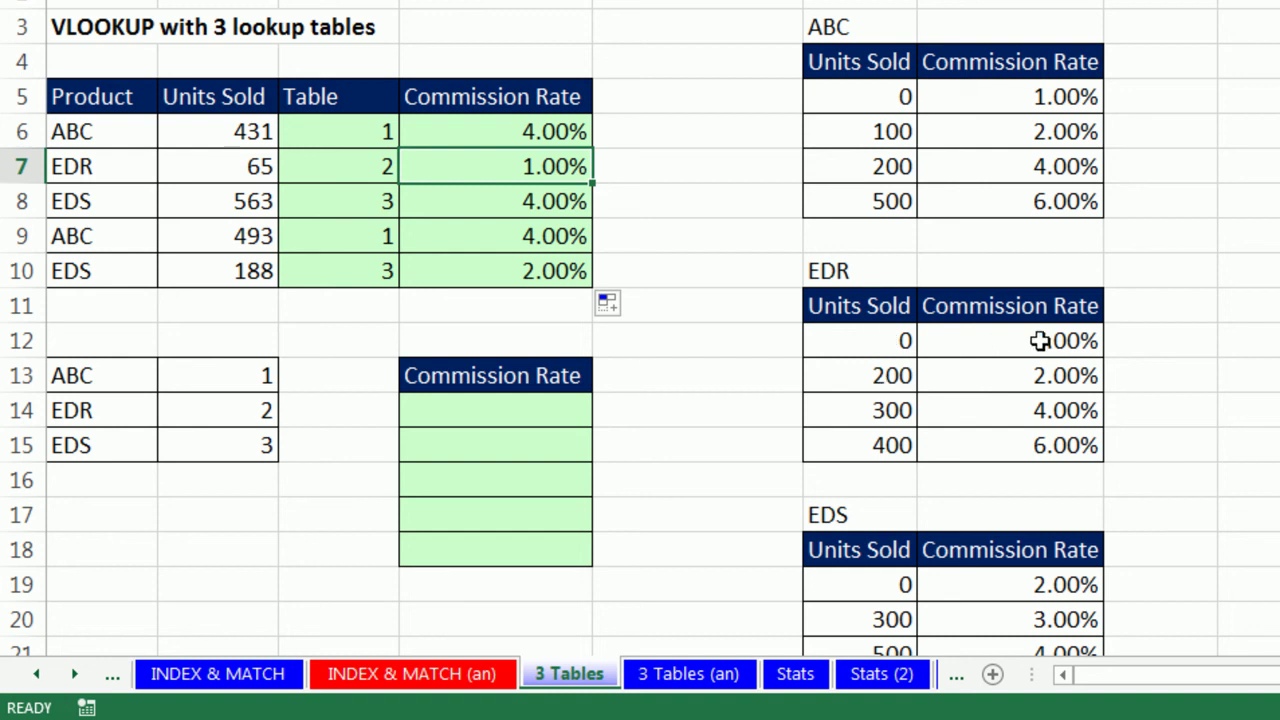
{"action": "left_click", "coordinate": [204, 198]}
{"action": "left_click", "coordinate": [530, 201]}
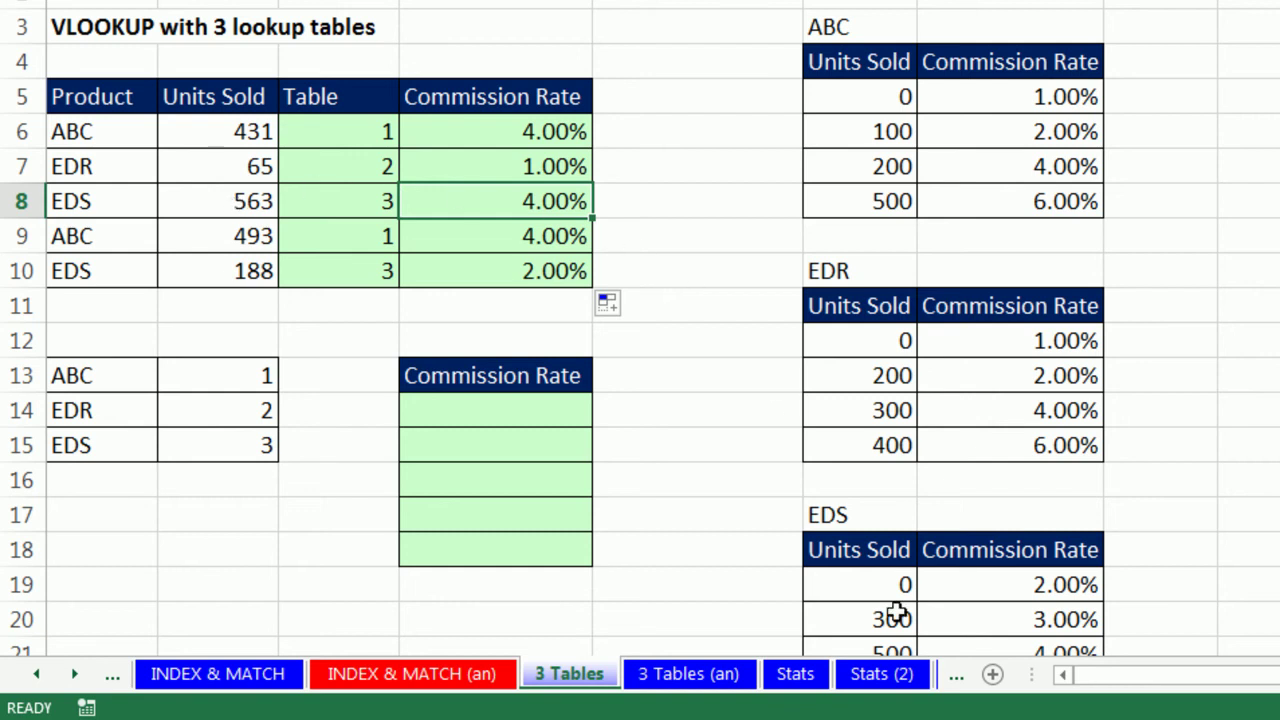
{"action": "scroll", "coordinate": [760, 330], "scroll_direction": "down", "scroll_amount": 1}
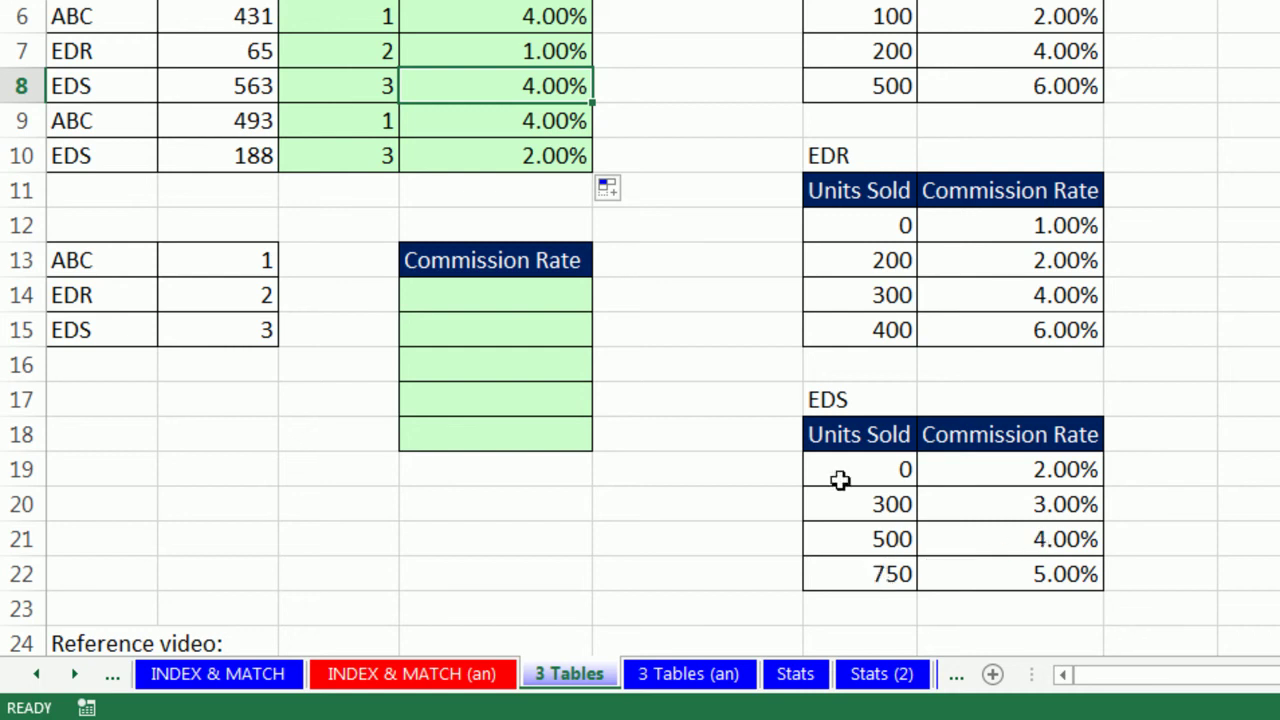
{"action": "scroll", "coordinate": [777, 477], "scroll_direction": "up", "scroll_amount": 1}
{"action": "left_click", "coordinate": [515, 125]}
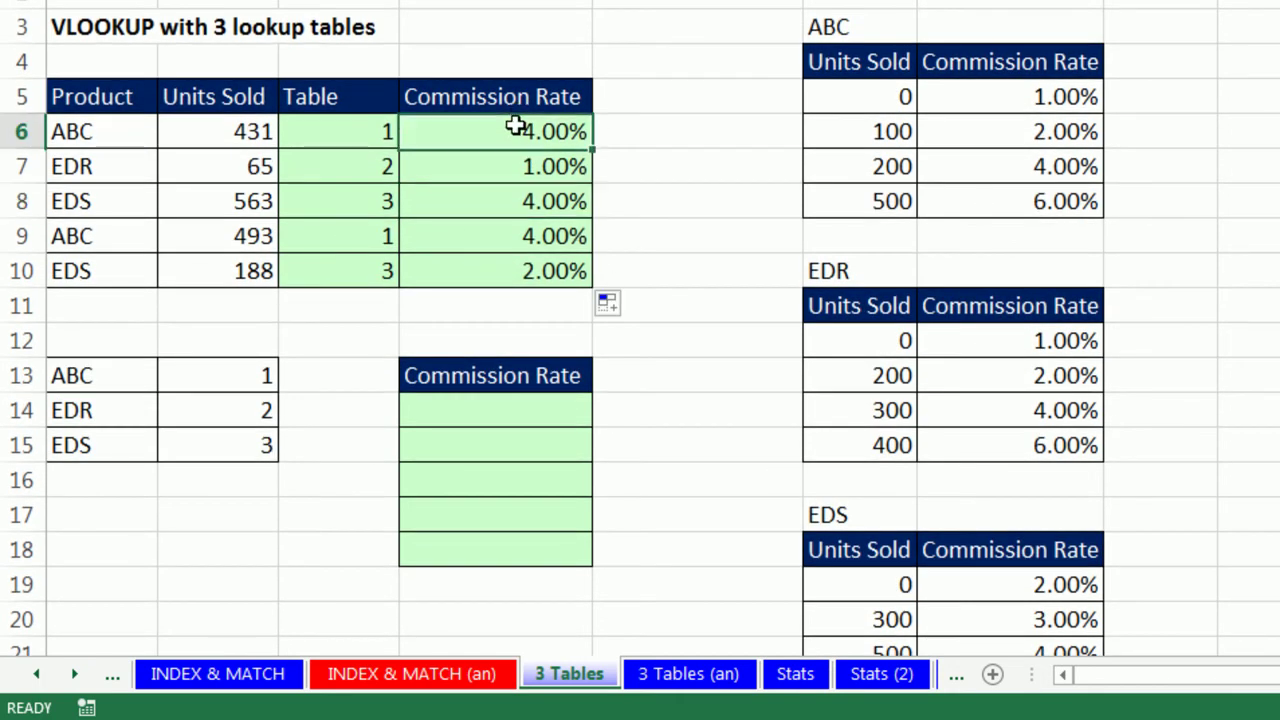
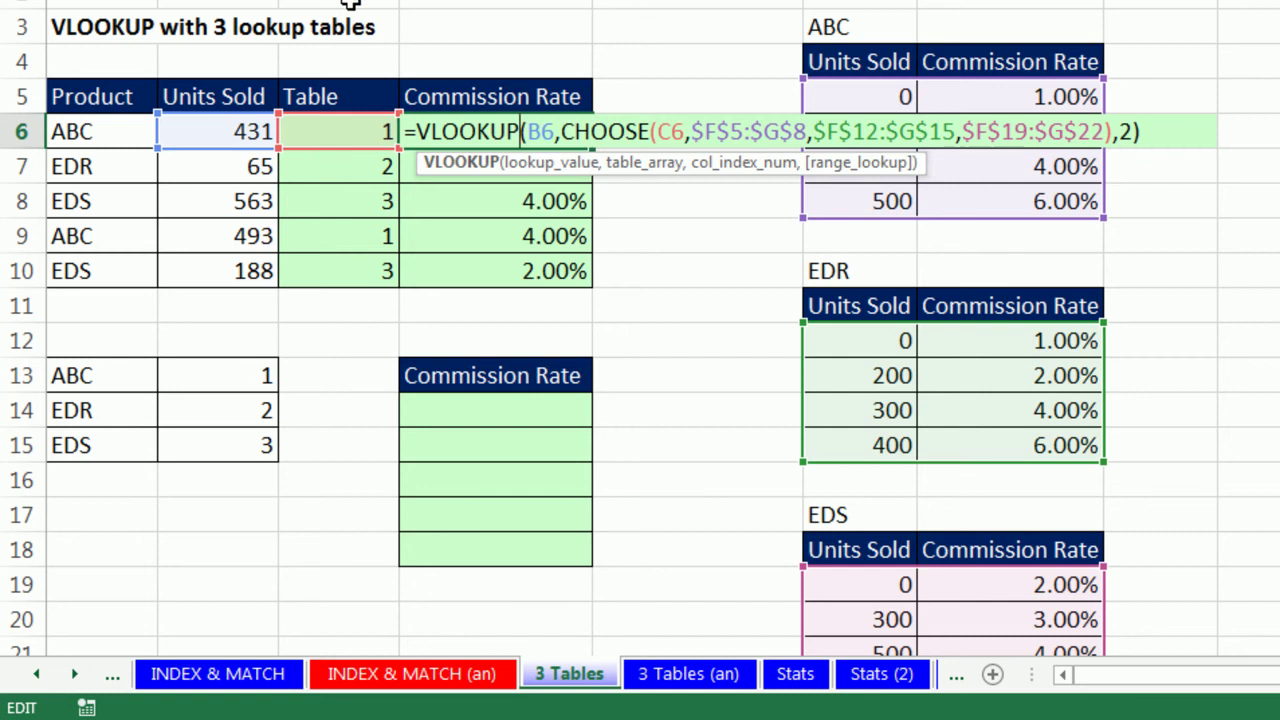
{"action": "double_click", "coordinate": [672, 132]}
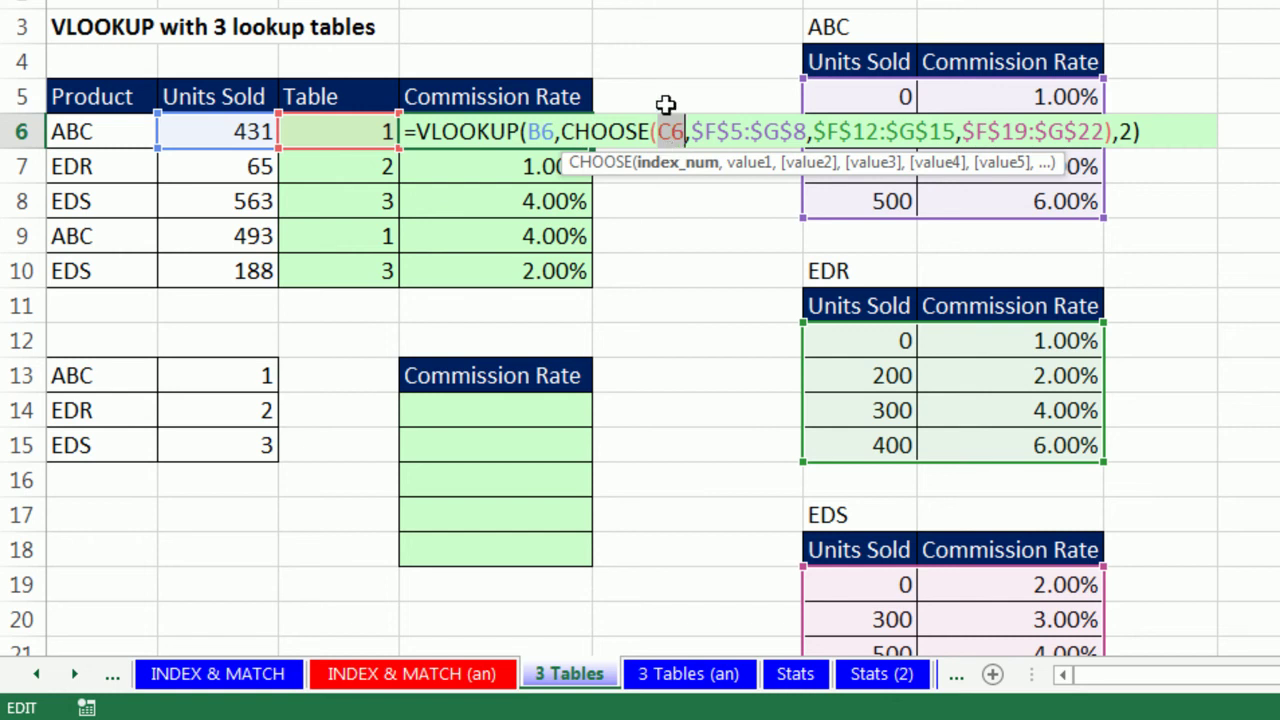
{"action": "key", "text": "Escape"}
{"action": "double_click", "coordinate": [355, 125]}
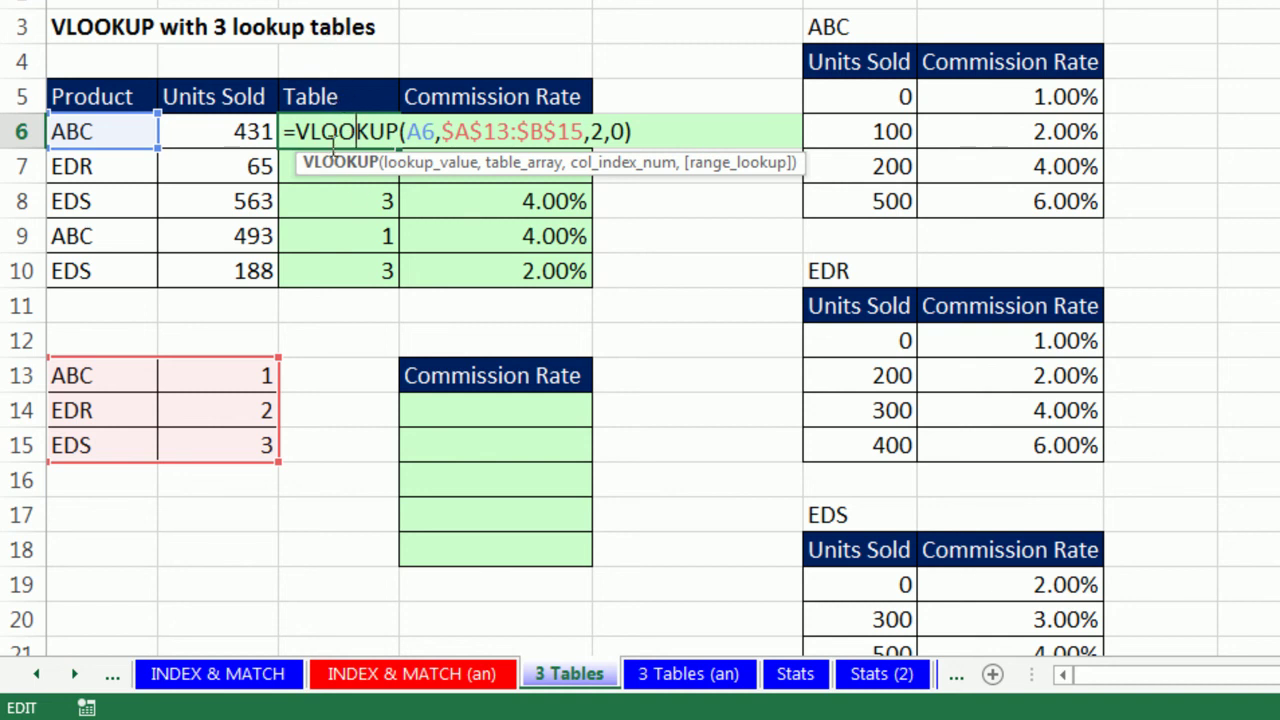
{"action": "key", "text": "Escape"}
{"action": "double_click", "coordinate": [458, 131]}
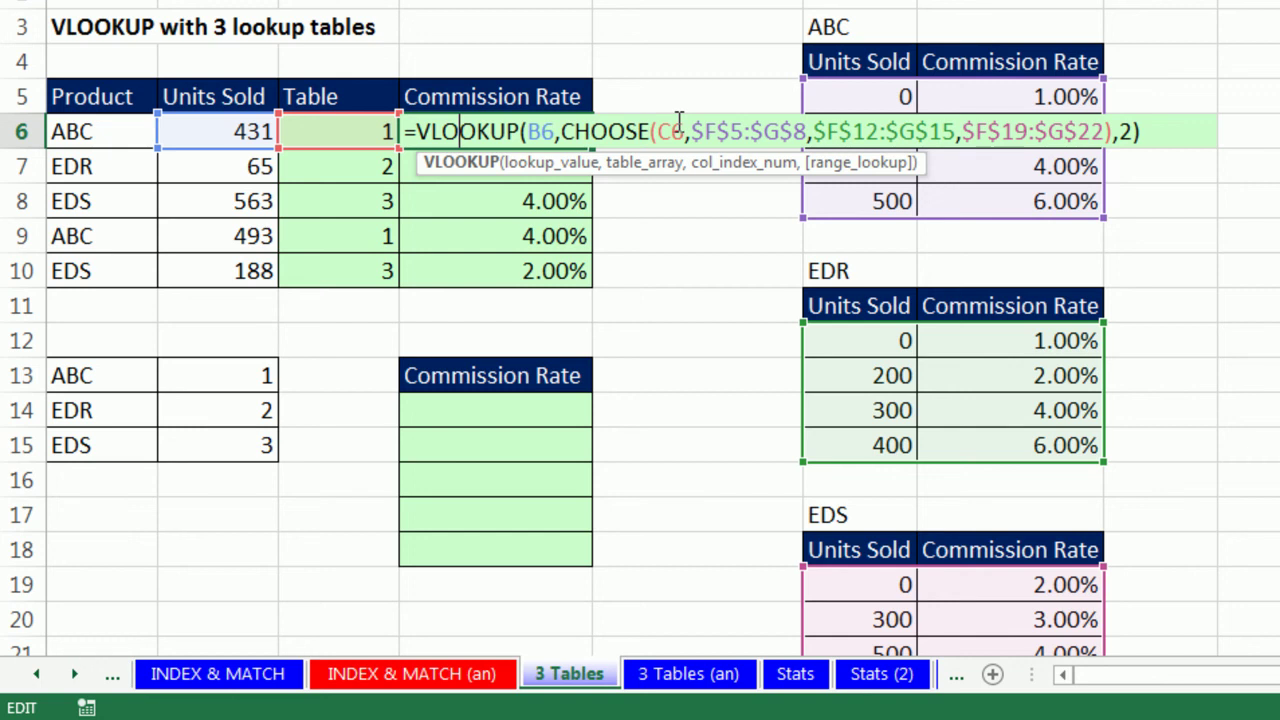
{"action": "key", "text": "Escape"}
- Copy the formula text of D6 unchanged into D14 and fill it down through D18
{"action": "double_click", "coordinate": [420, 131]}
{"action": "left_click_drag", "start_coordinate": [409, 135], "coordinate": [1142, 131]}
{"action": "key", "text": "ctrl+c"}
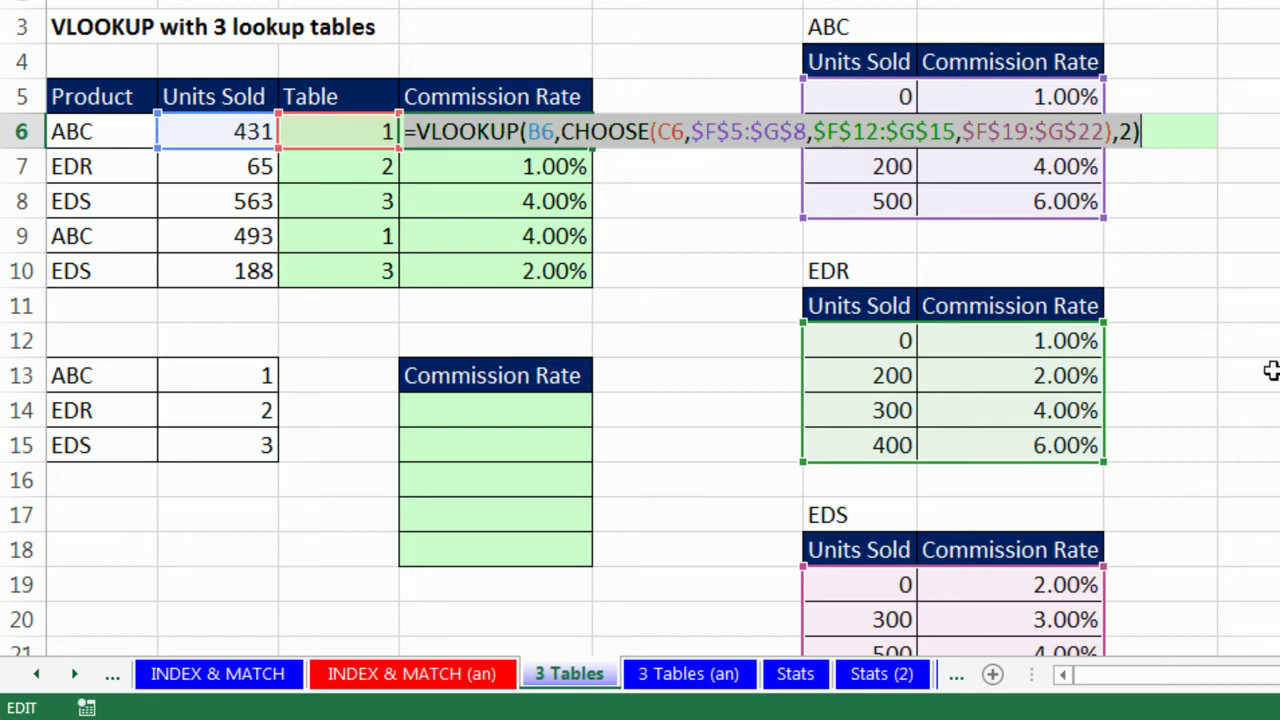
{"action": "key", "text": "ctrl+Return"}
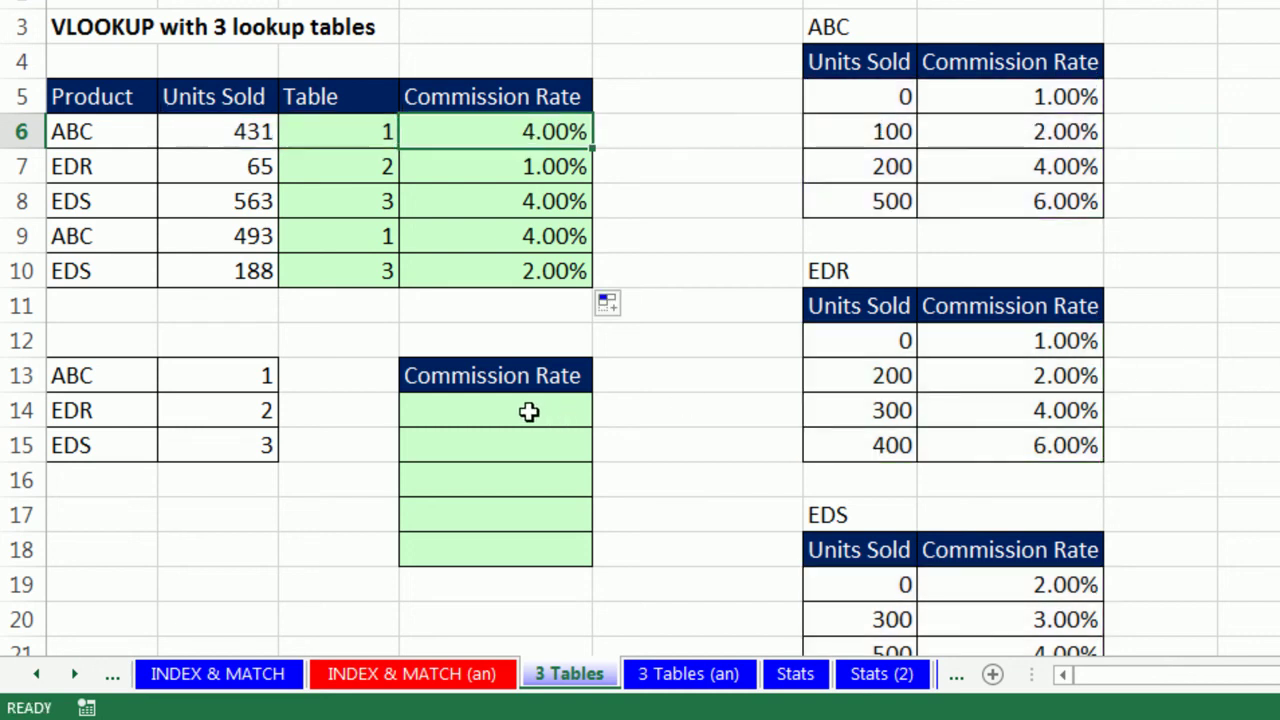
{"action": "double_click", "coordinate": [530, 410]}
{"action": "key", "text": "ctrl+v"}
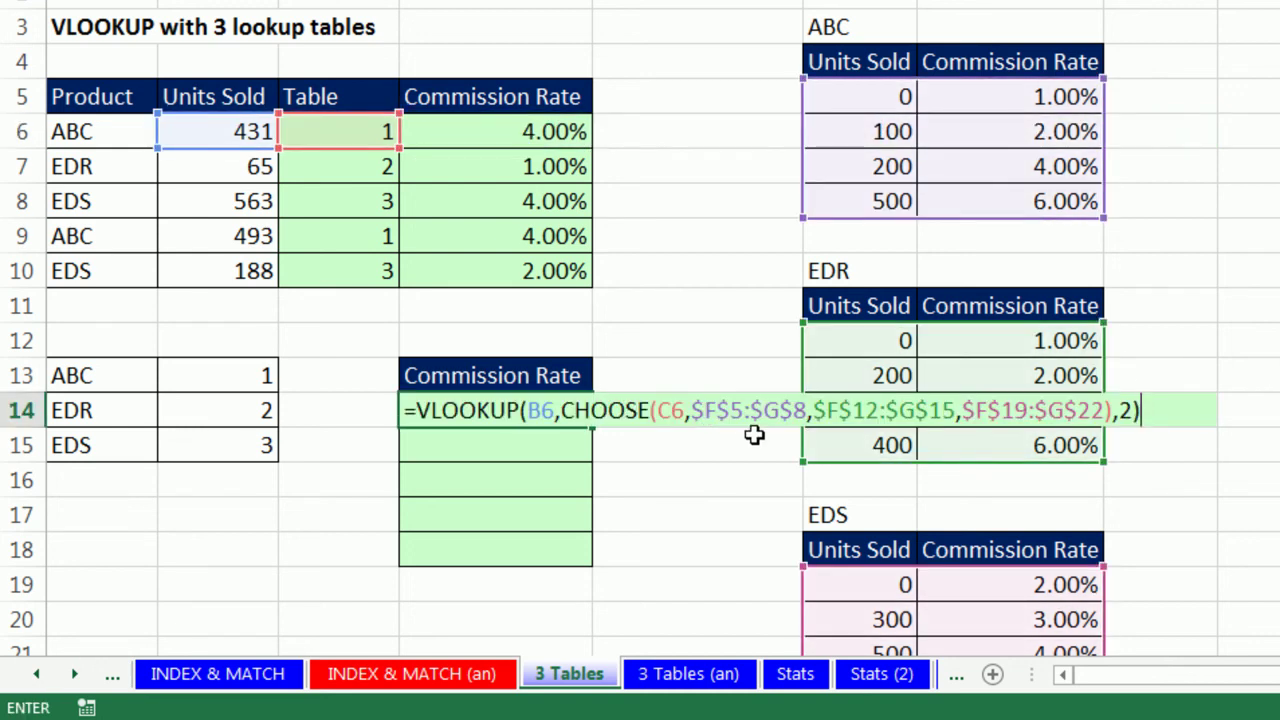
{"action": "key", "text": "ctrl+Return"}
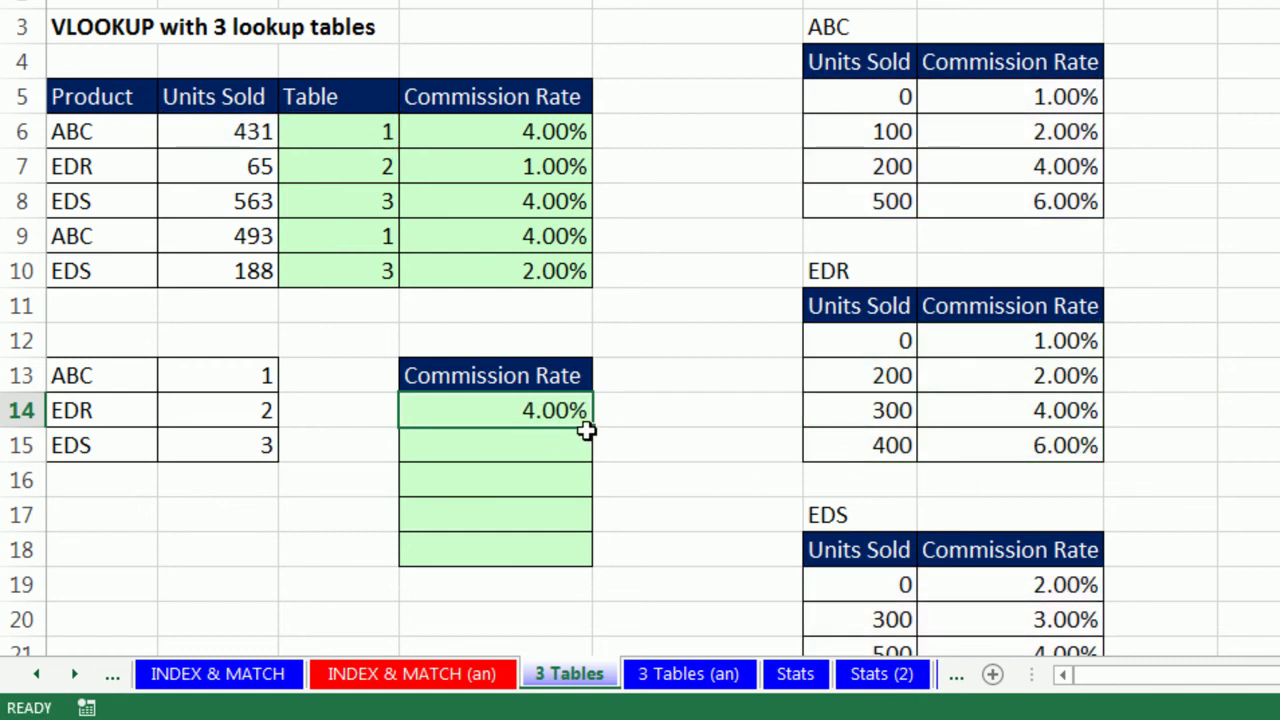
{"action": "left_click_drag", "start_coordinate": [591, 428], "coordinate": [608, 578]}
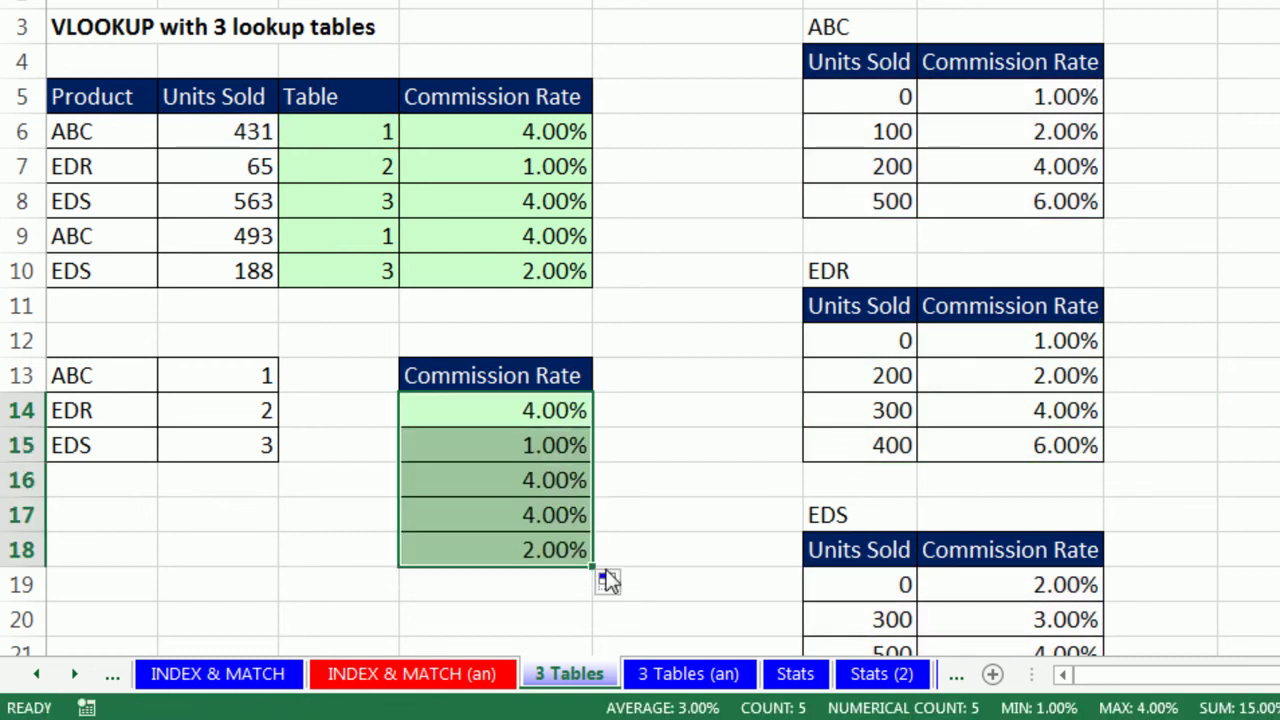
- Check the C6 index reference in D14's CHOOSE function and copy C6's VLOOKUP formula text without the equal sign
{"action": "left_click", "coordinate": [485, 415]}
{"action": "key", "text": "F2"}
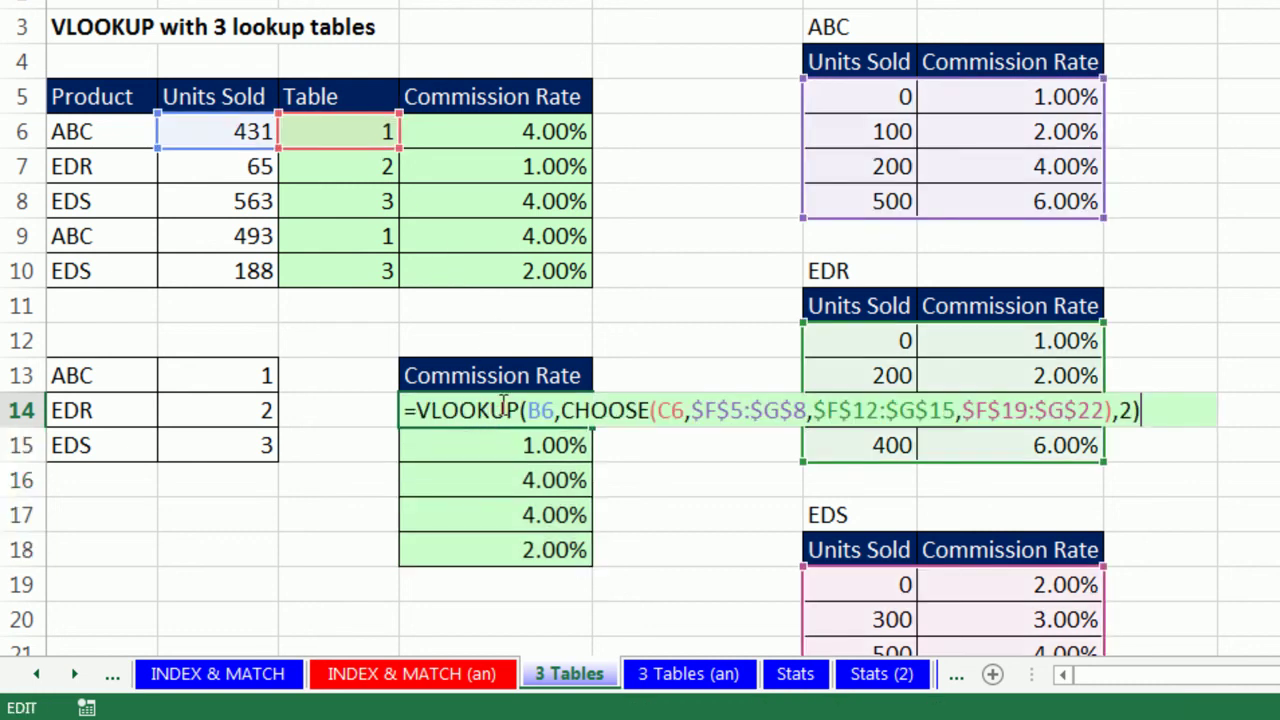
{"action": "left_click", "coordinate": [670, 412]}
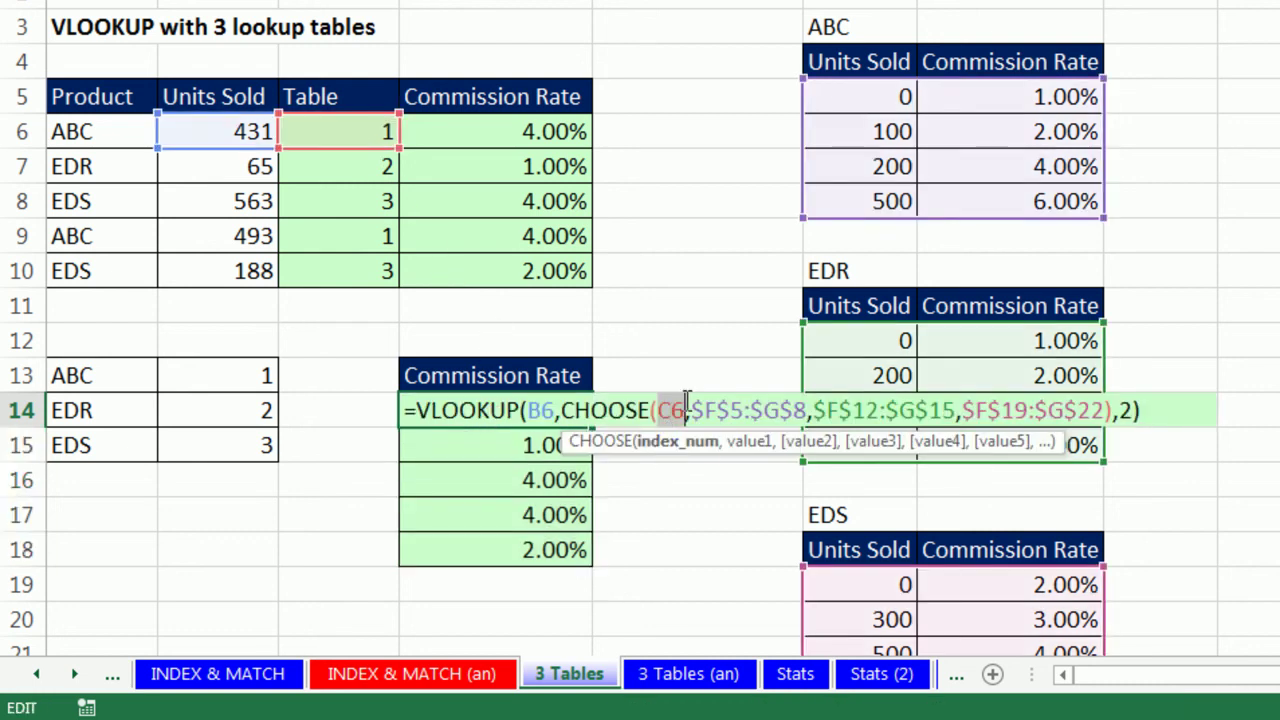
{"action": "key", "text": "Escape"}
{"action": "double_click", "coordinate": [358, 131]}
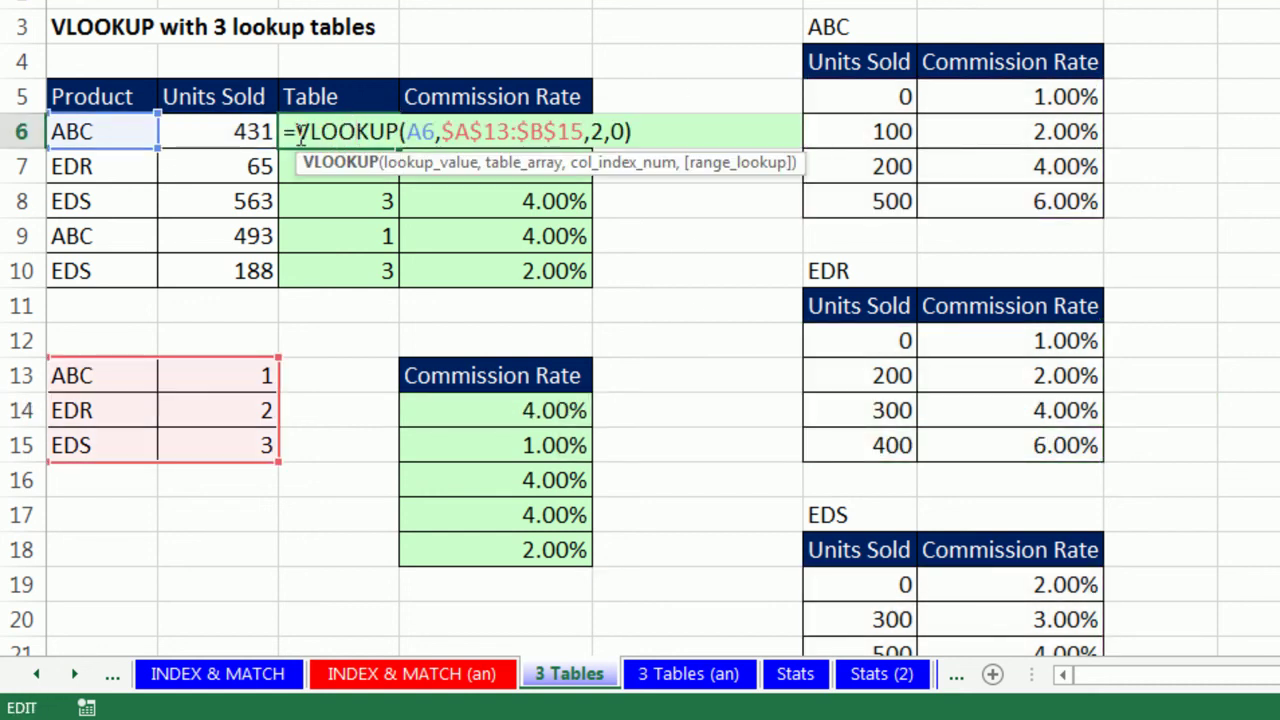
{"action": "left_click_drag", "start_coordinate": [308, 135], "coordinate": [678, 145]}
{"action": "key", "text": "ctrl+c"}
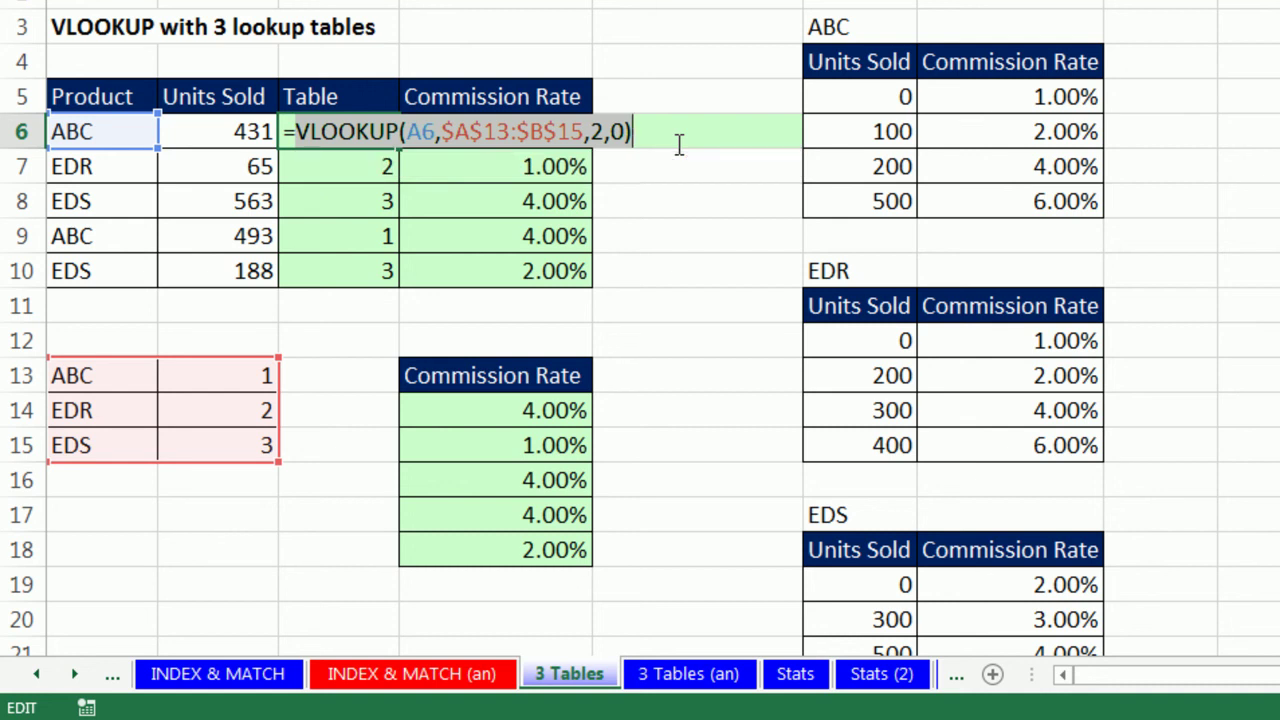
- Replace the C6 reference in D14's CHOOSE function with VLOOKUP(A6,$A$13:$B$15,2,0) and fill the formula down through D18
{"action": "key", "text": "Escape"}
{"action": "double_click", "coordinate": [486, 413]}
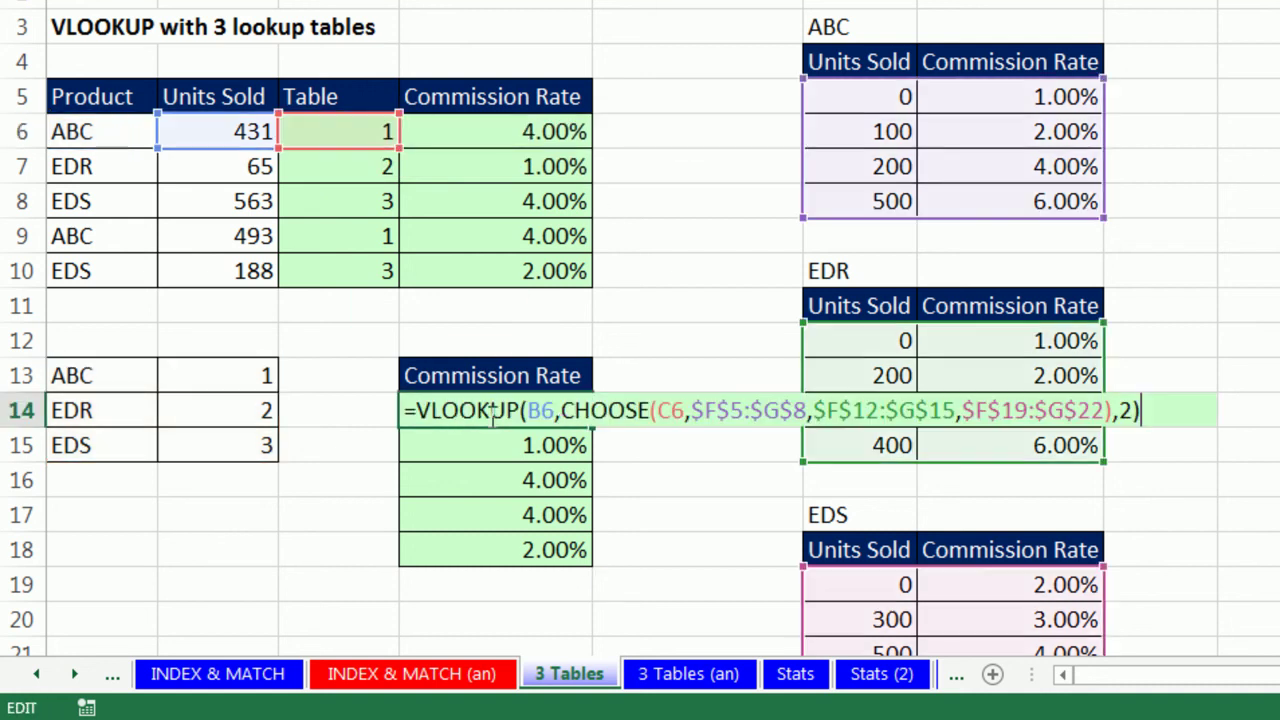
{"action": "left_click", "coordinate": [673, 412]}
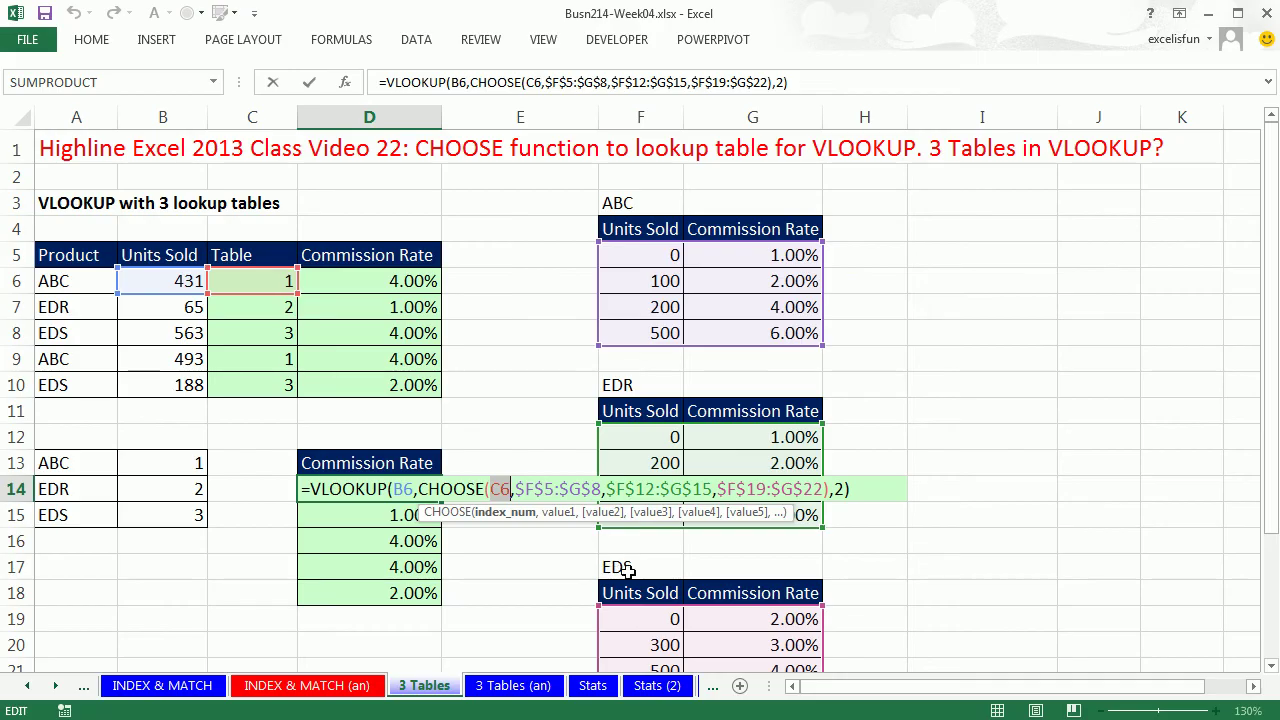
{"action": "key", "text": "ctrl+v"}
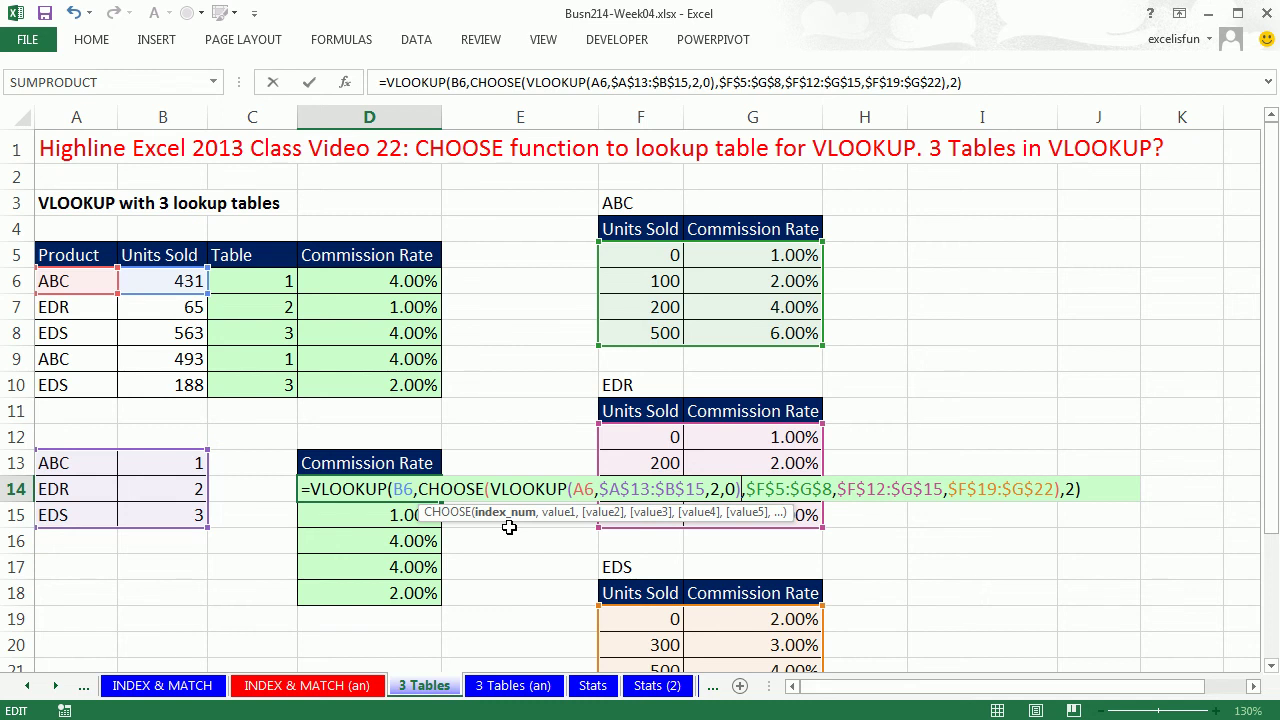
{"action": "key", "text": "ctrl+Return"}
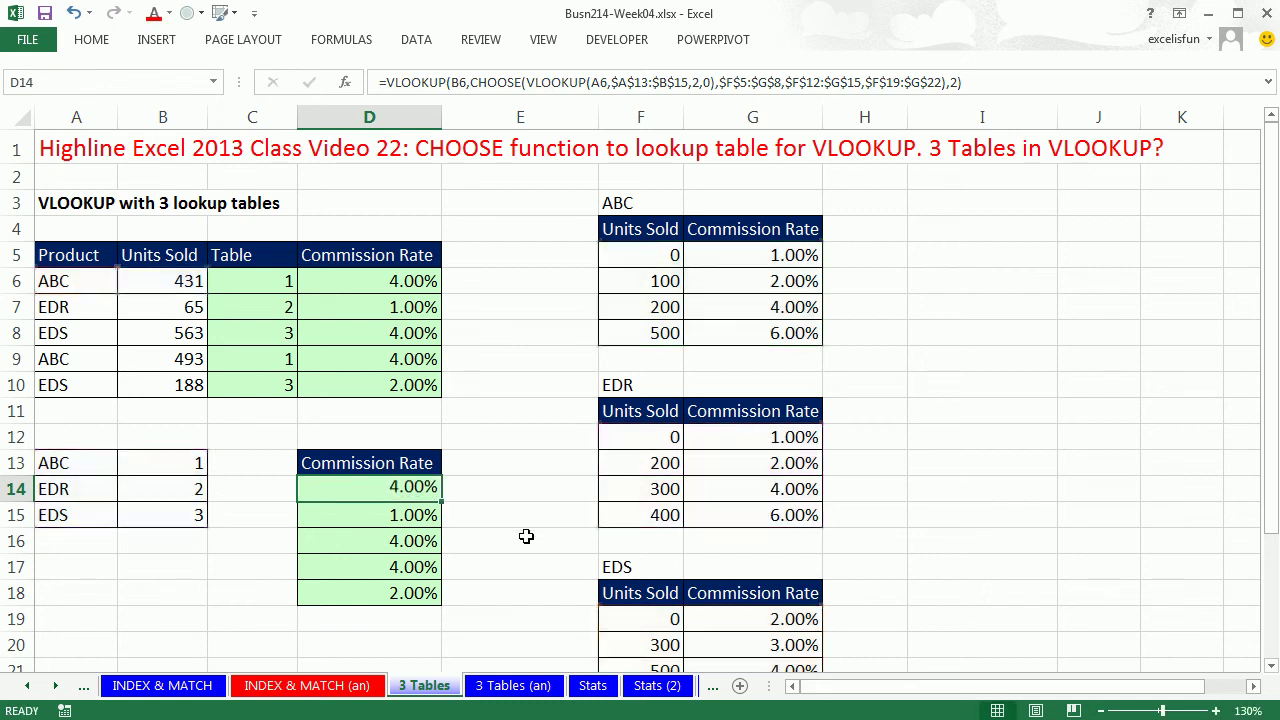
{"action": "left_click_drag", "start_coordinate": [444, 501], "coordinate": [450, 600]}
- Test the nested formula in D14 without the helper column by clearing everything in C4:C11, and undo the clearing
{"action": "left_click_drag", "start_coordinate": [254, 236], "coordinate": [255, 407]}
{"action": "key", "text": "alt+e"}
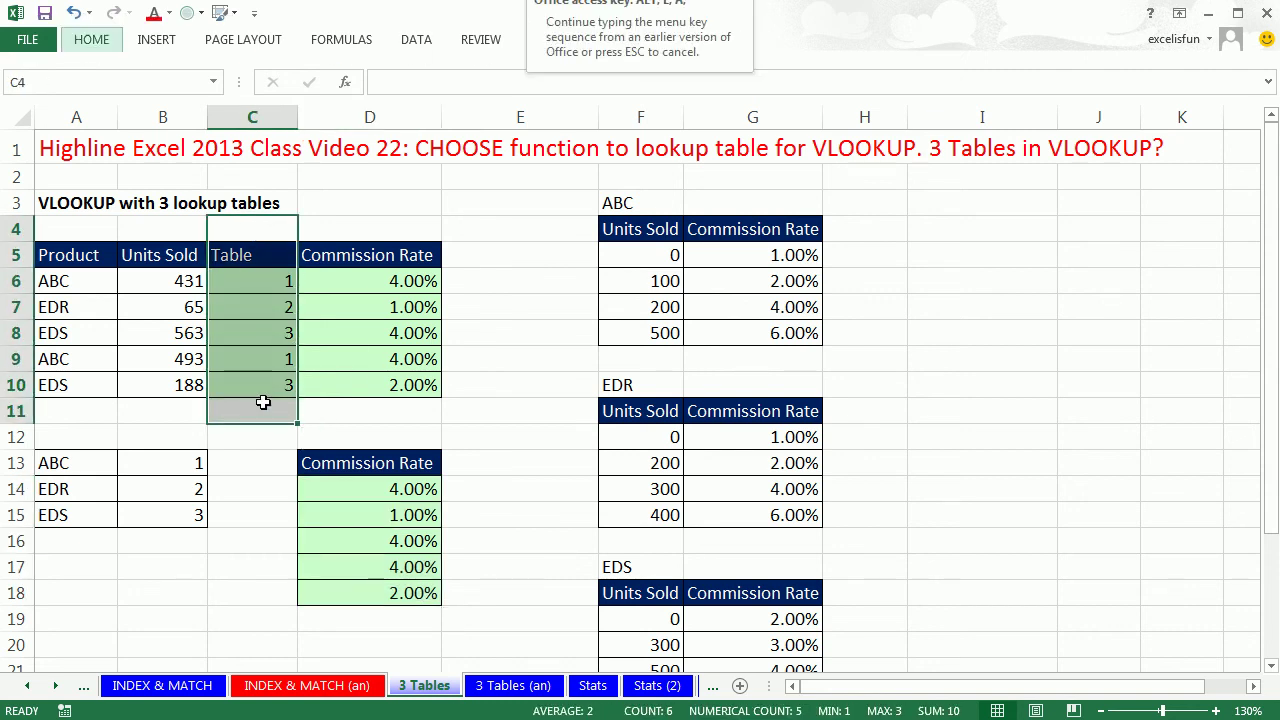
{"action": "key", "text": "a"}
{"action": "key", "text": "a"}
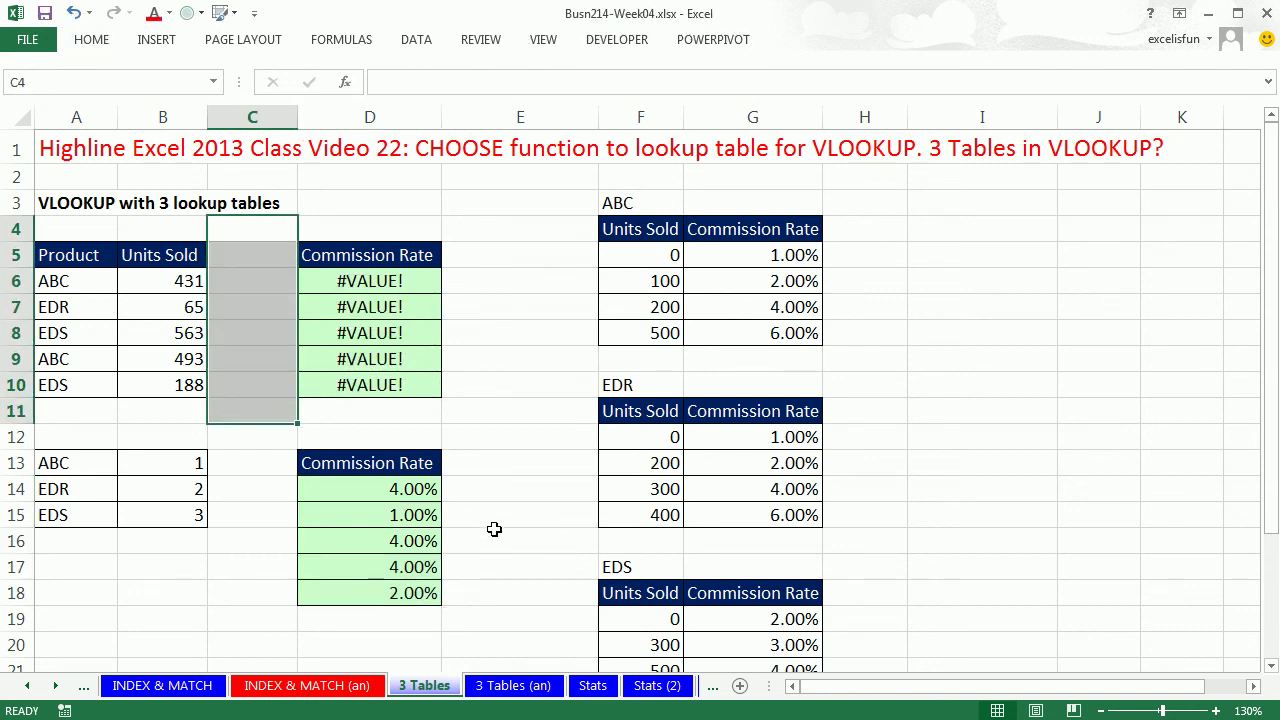
{"action": "left_click", "coordinate": [415, 487]}
{"action": "key", "text": "F2"}
{"action": "key", "text": "Escape"}
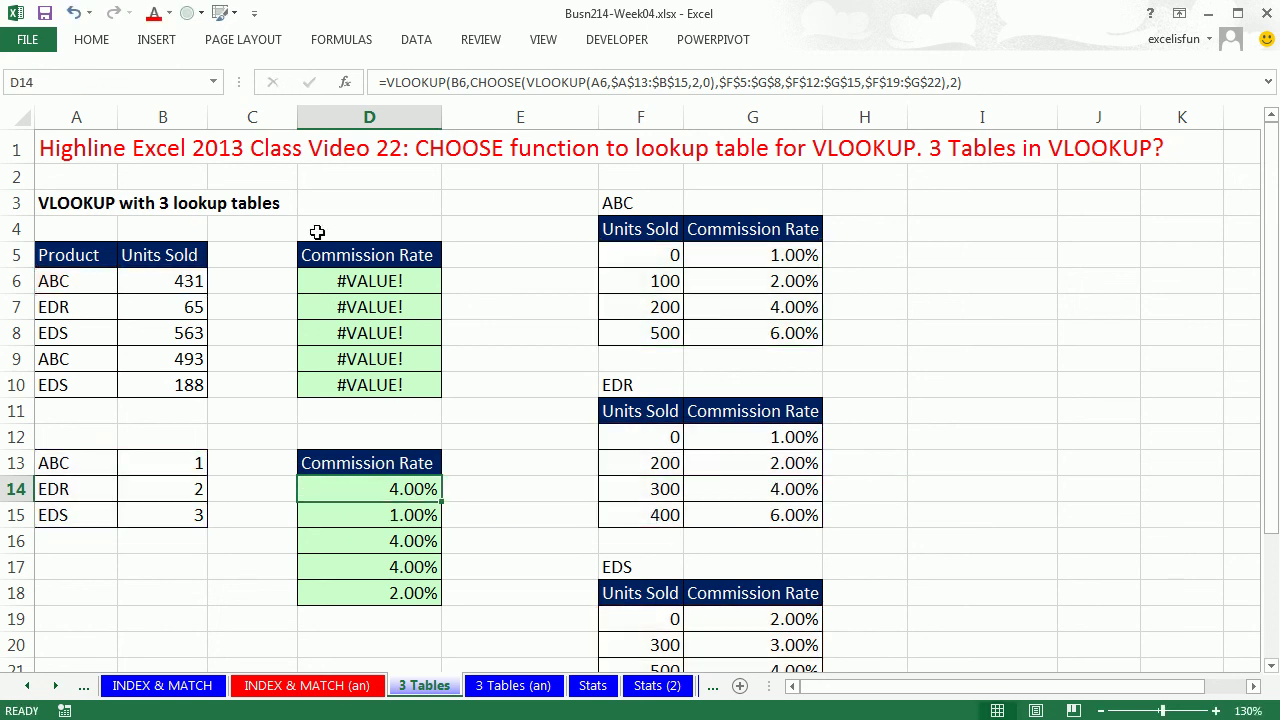
{"action": "key", "text": "ctrl+z"}
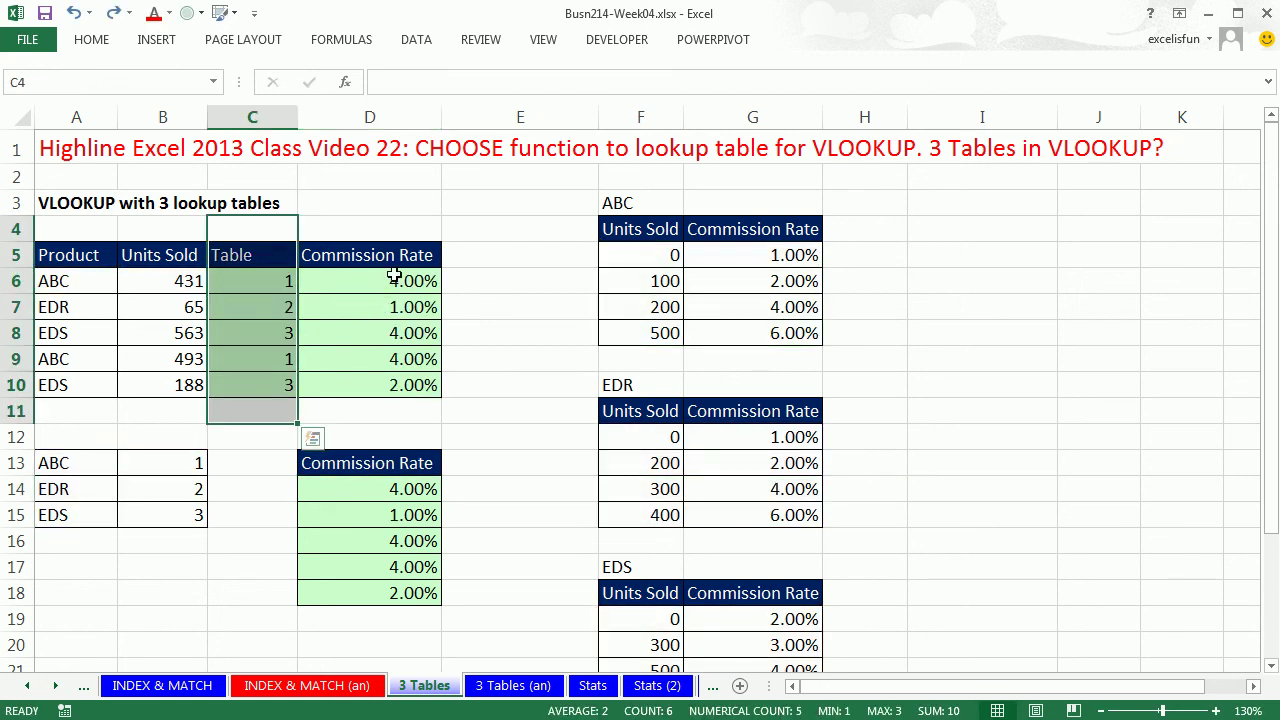
- Review the CHOOSE table arguments in D6's VLOOKUP formula and look at the reference video links below the tables
{"action": "double_click", "coordinate": [395, 281]}
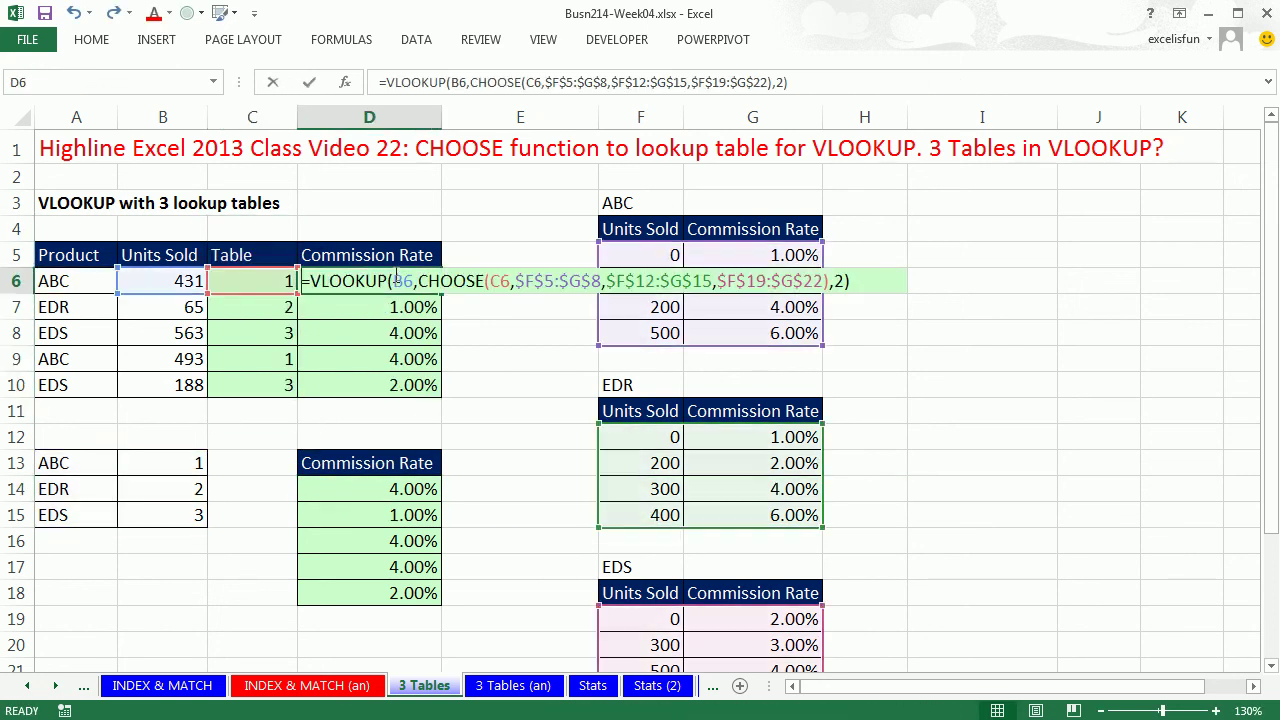
{"action": "left_click", "coordinate": [530, 281]}
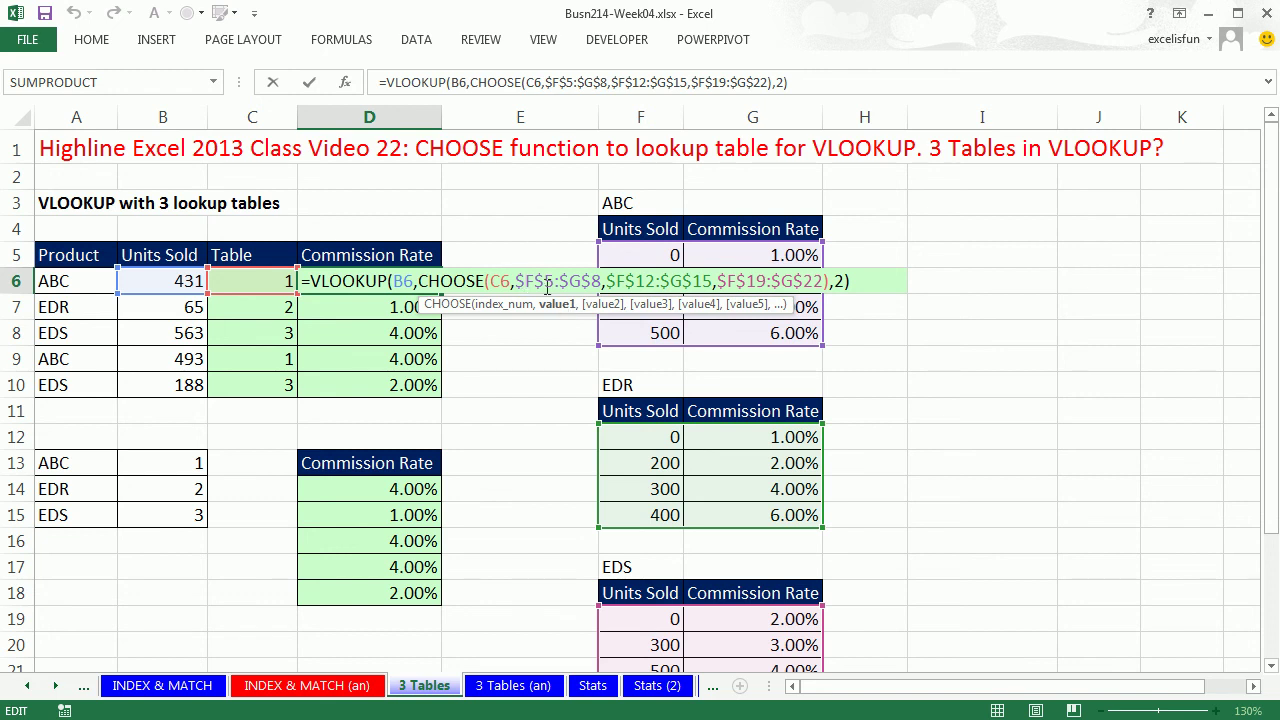
{"action": "key", "text": "ctrl+Return"}
{"action": "scroll", "coordinate": [532, 327], "scroll_direction": "down", "scroll_amount": 4}
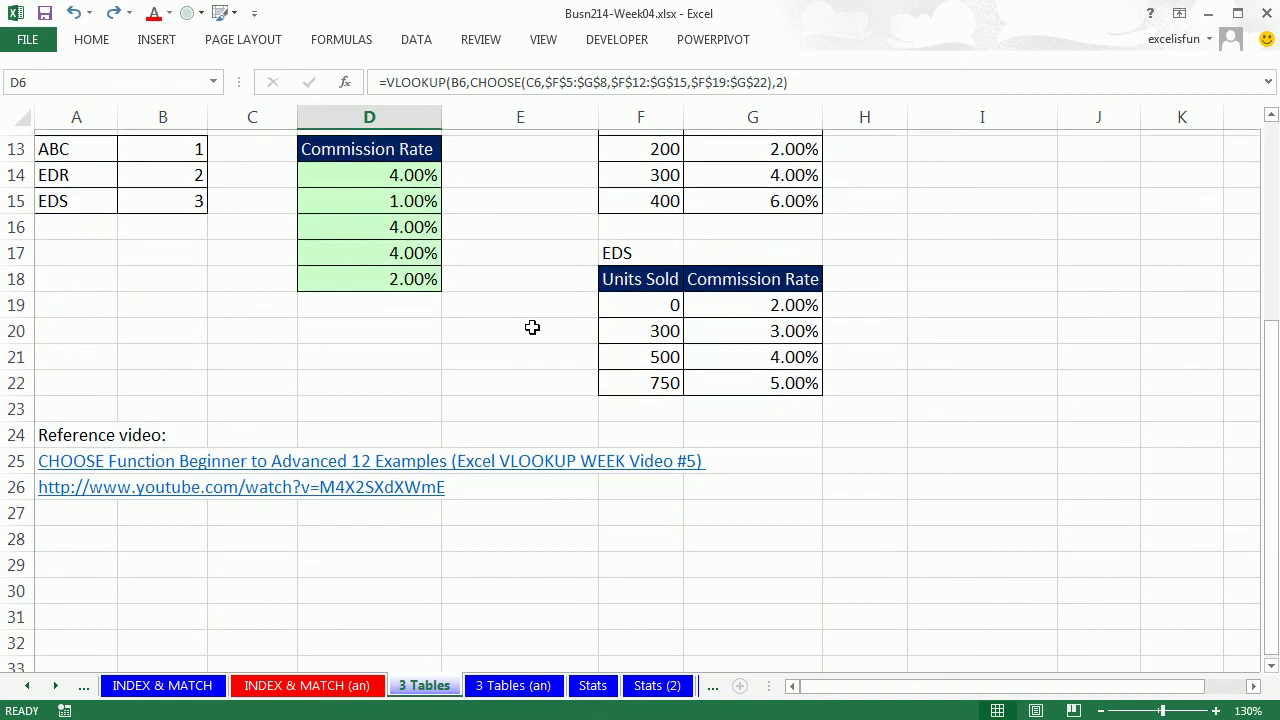